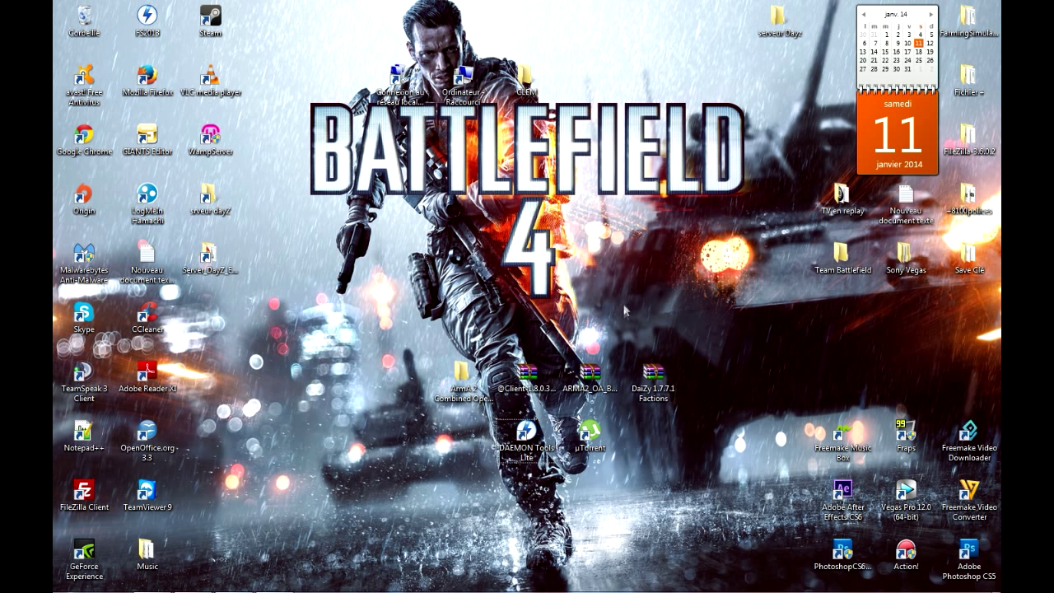
drag(626, 294, 626, 416)
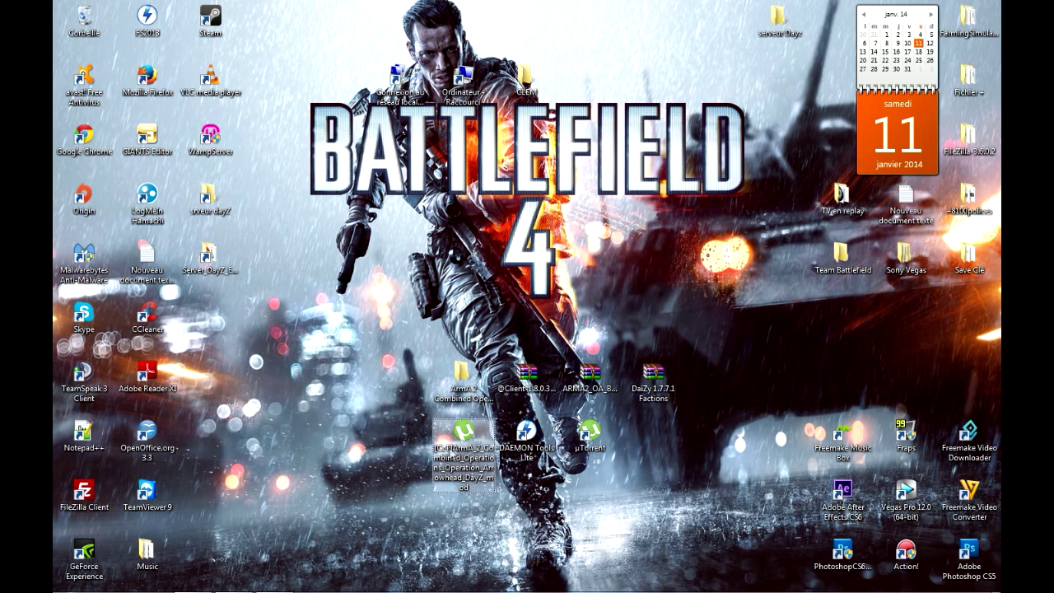
Open the ArmA 2 torrent from the desktop in µTorrent and leave only the three ArmA2_1.60 DVD images selected for download.
double_click(457, 445)
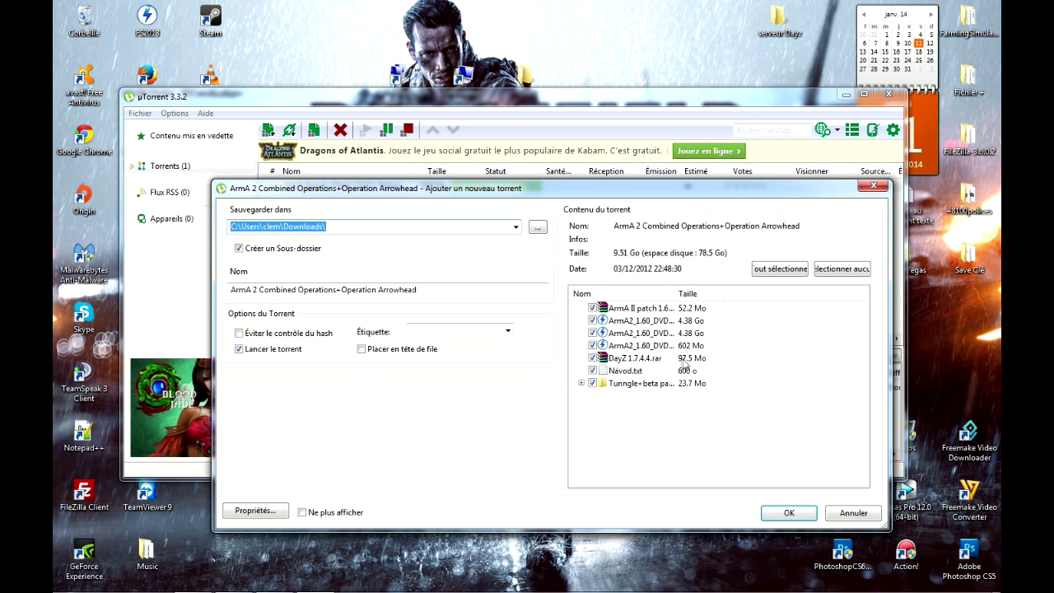
click(592, 308)
click(592, 358)
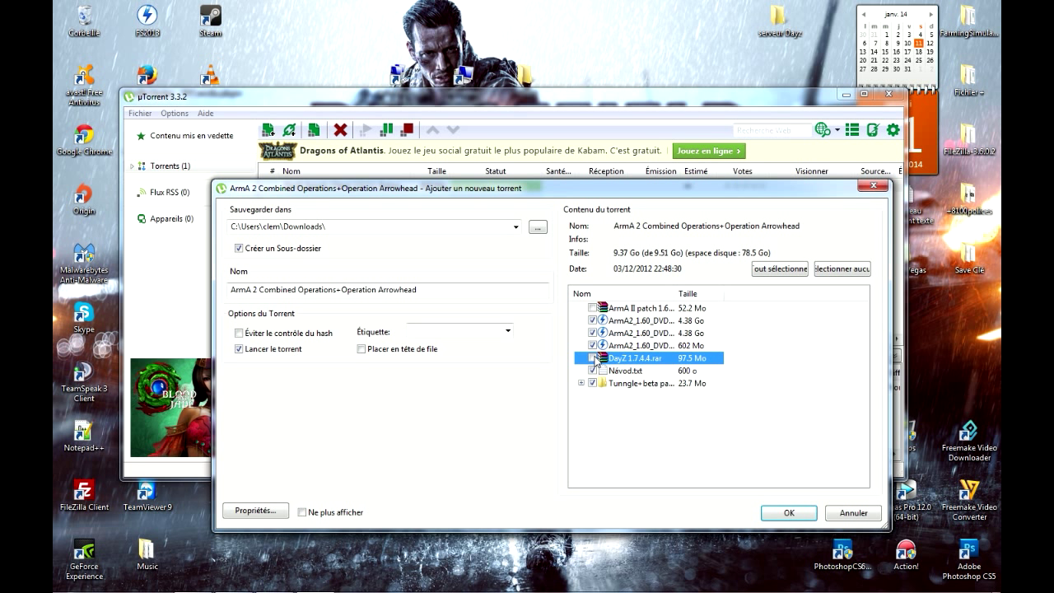
click(592, 370)
click(592, 383)
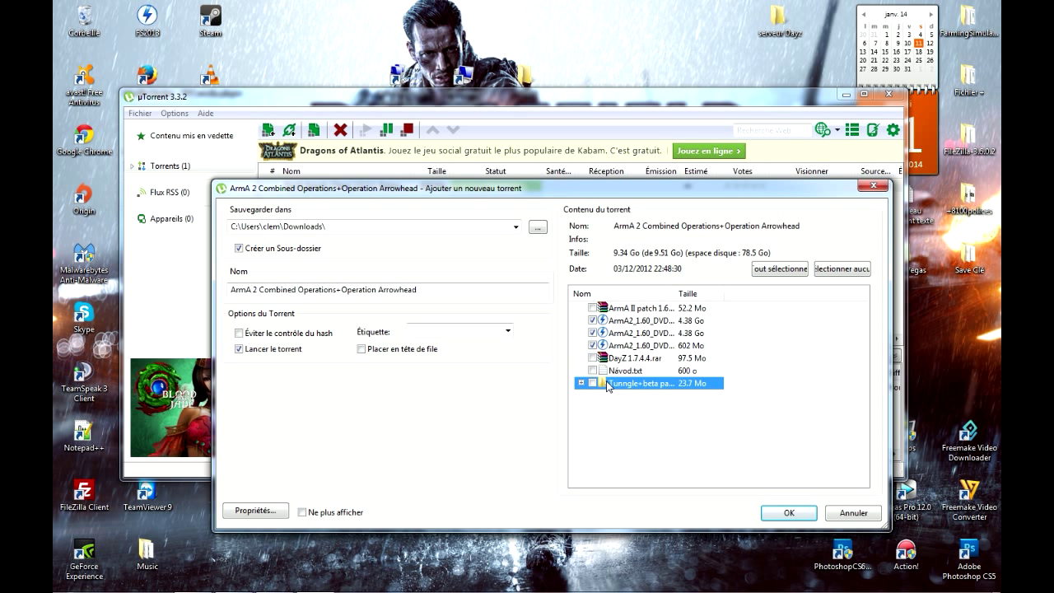
click(592, 332)
click(592, 333)
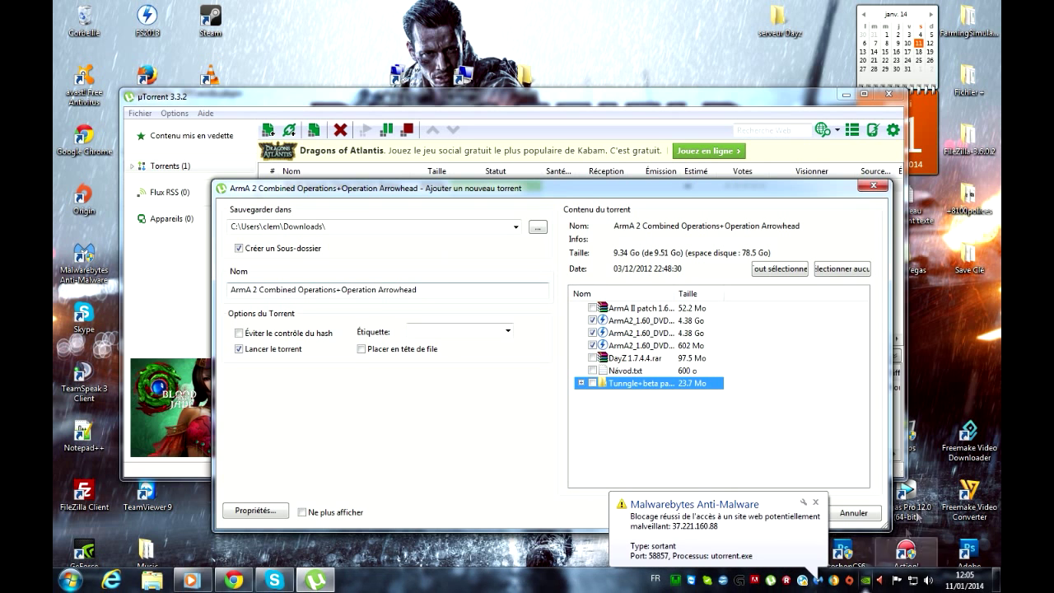
Dismiss the Malwarebytes alert, cancel adding the torrent and close µTorrent.
click(815, 502)
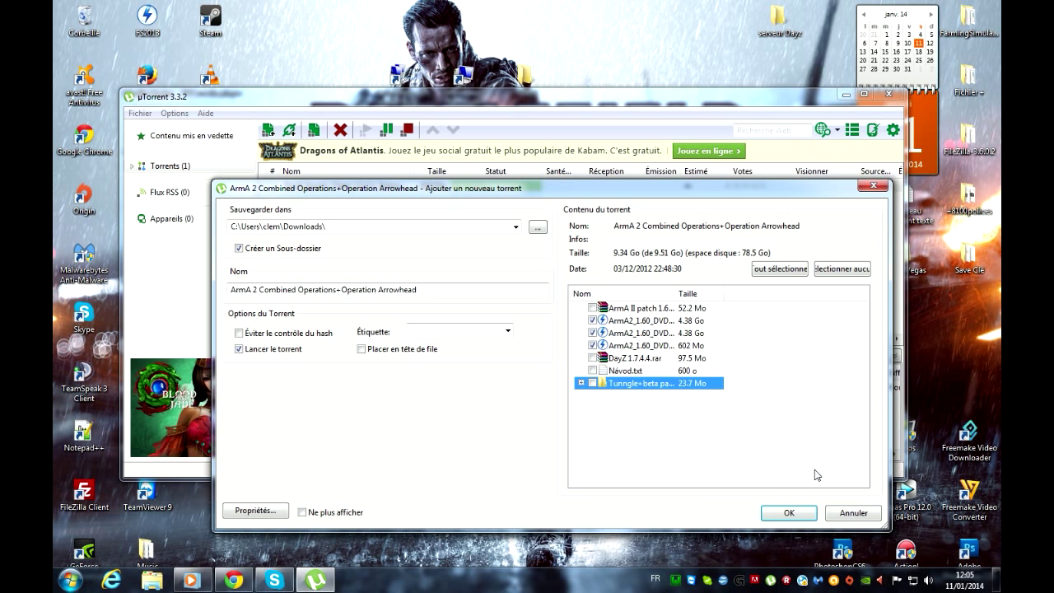
click(852, 515)
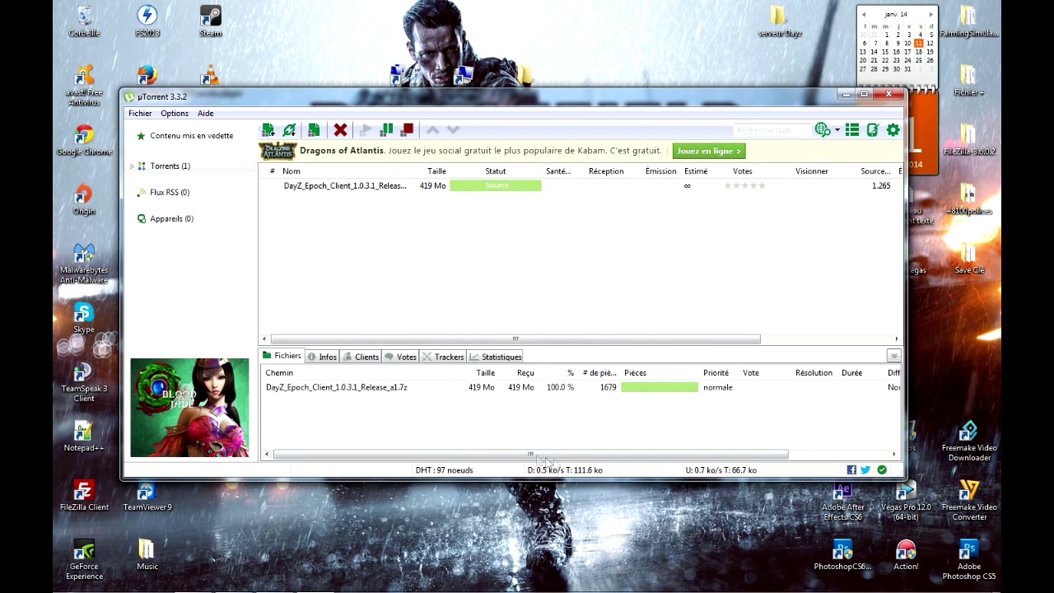
click(889, 94)
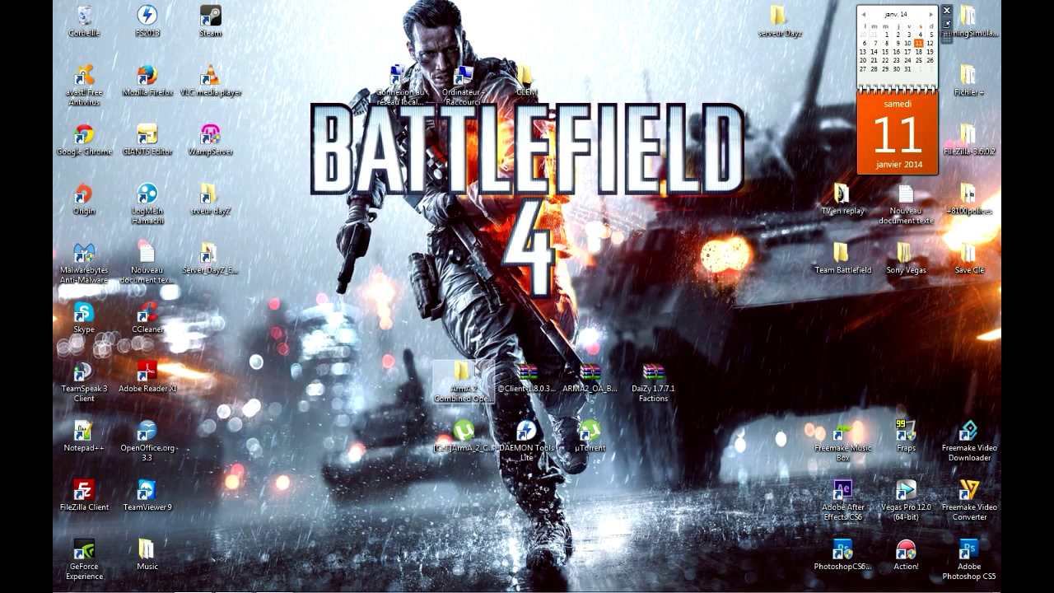
Open the ArmA 2 Combined Operations+Operation Arrowhead folder on the desktop and mount the ArmA2_1.60_DVD1 image.
double_click(474, 379)
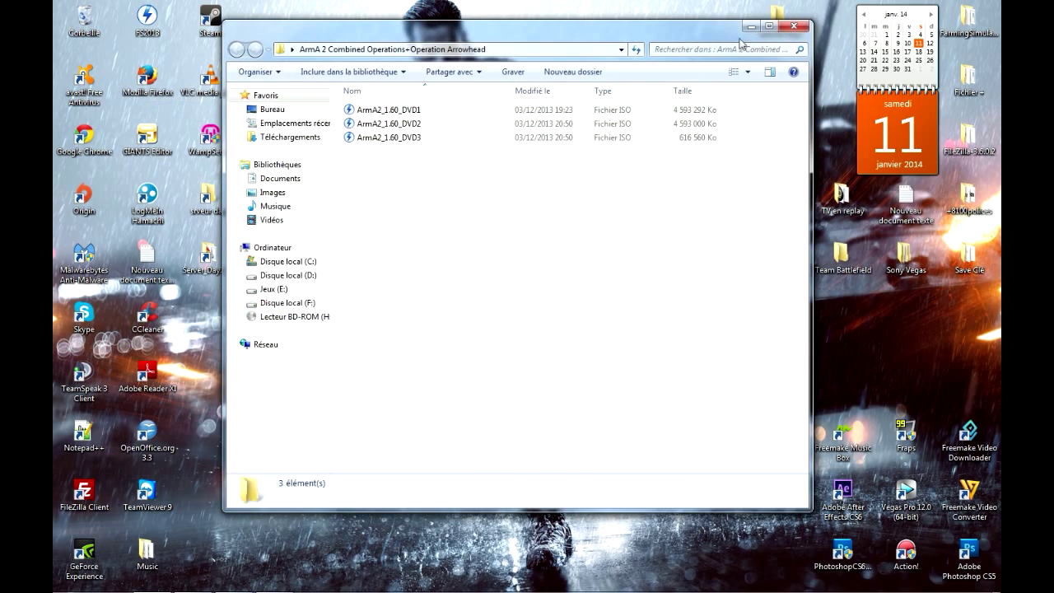
click(766, 29)
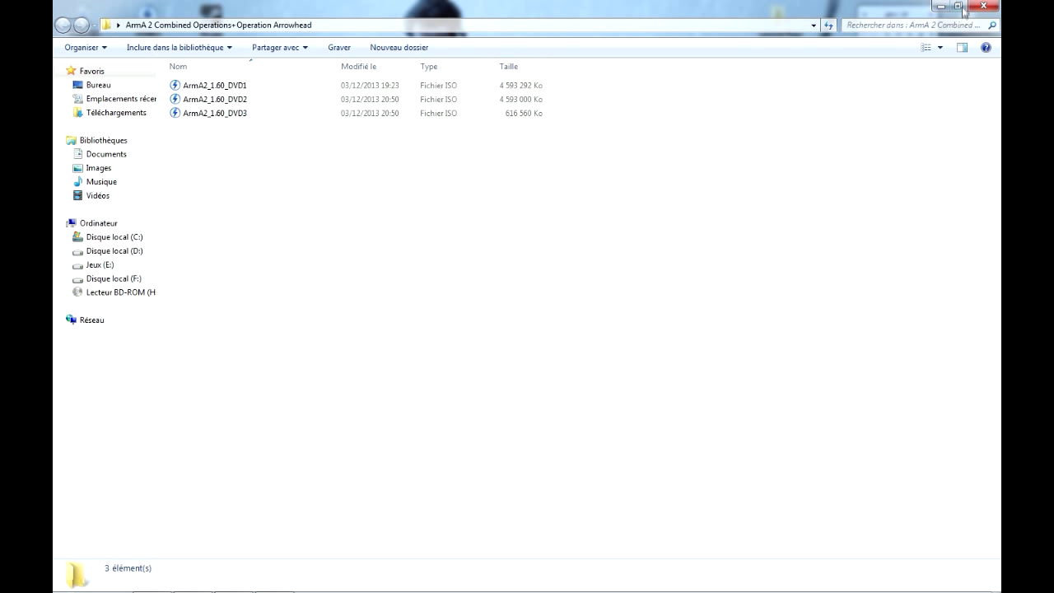
click(224, 92)
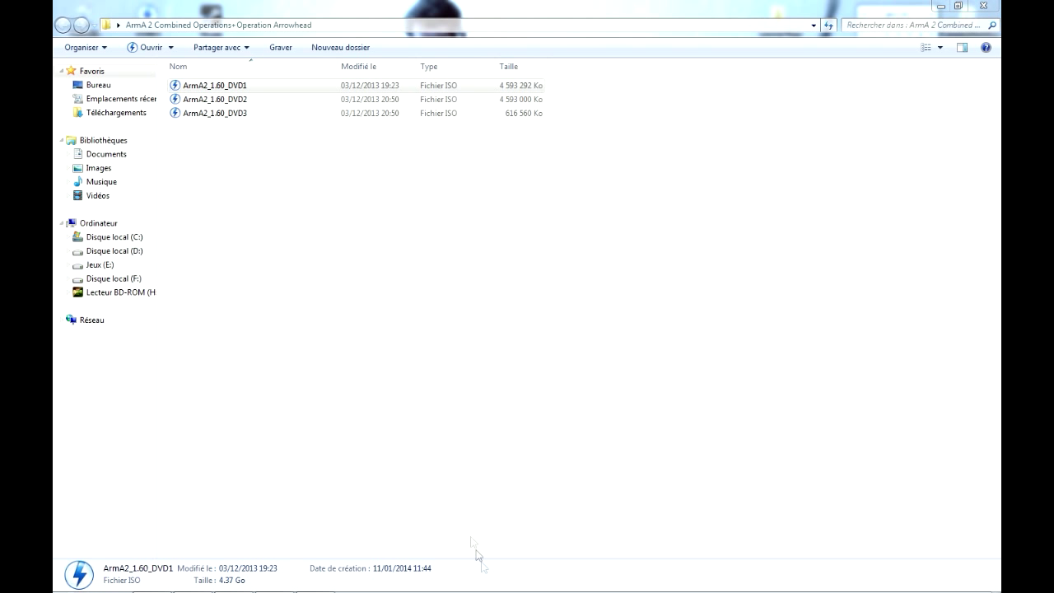
click(455, 238)
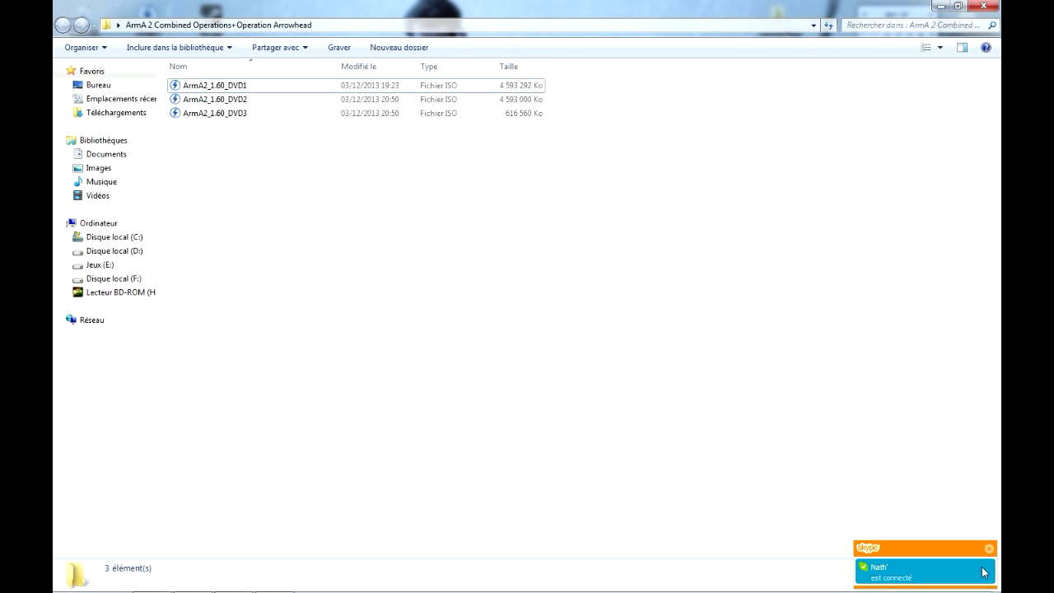
Run setup.exe from the mounted ArmA 2 disc and continue with English as the installation language.
click(989, 551)
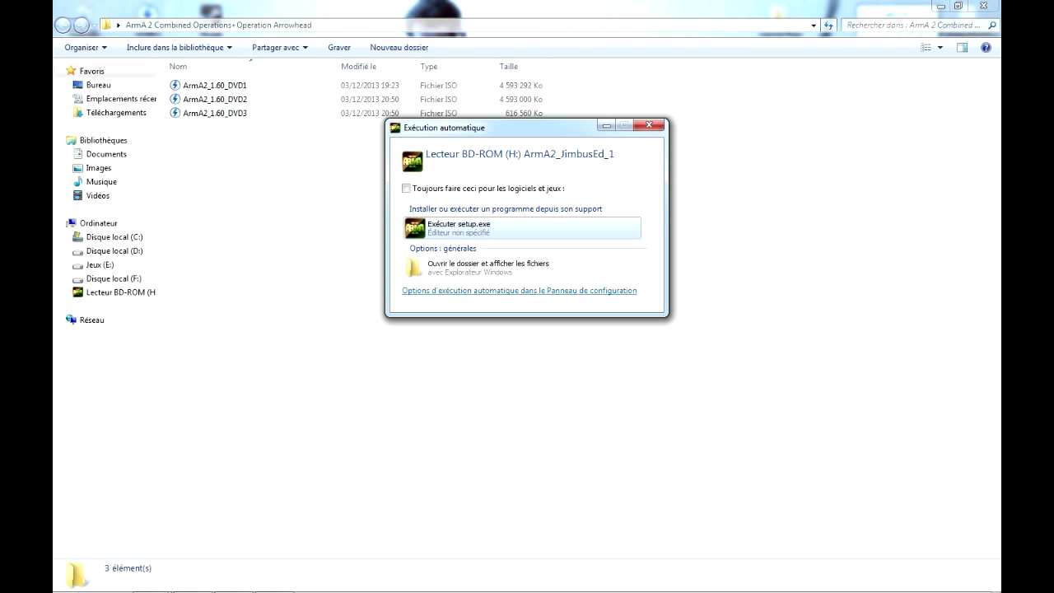
key(Return)
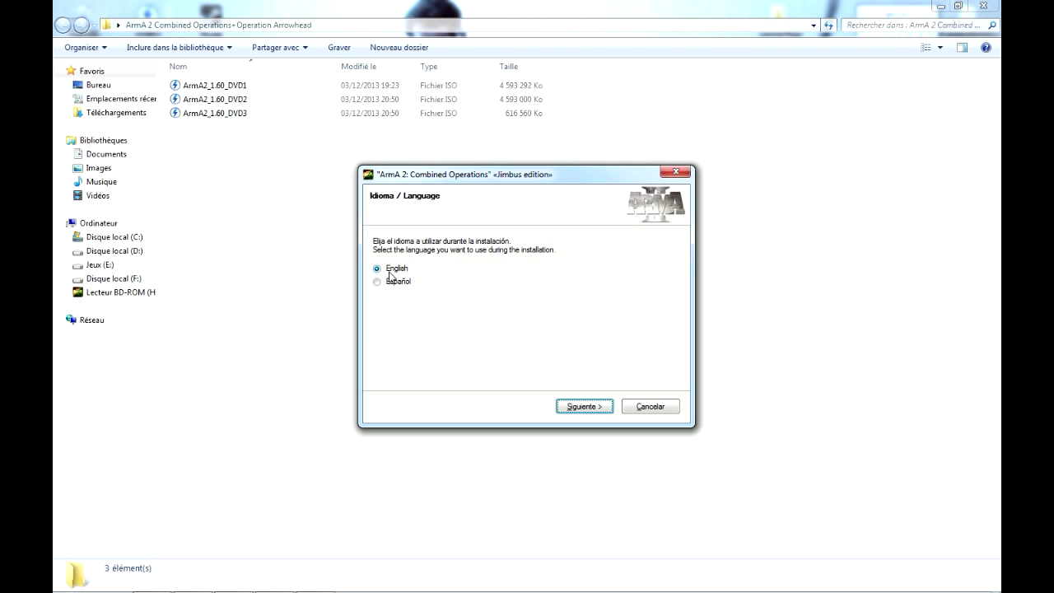
click(389, 281)
click(395, 270)
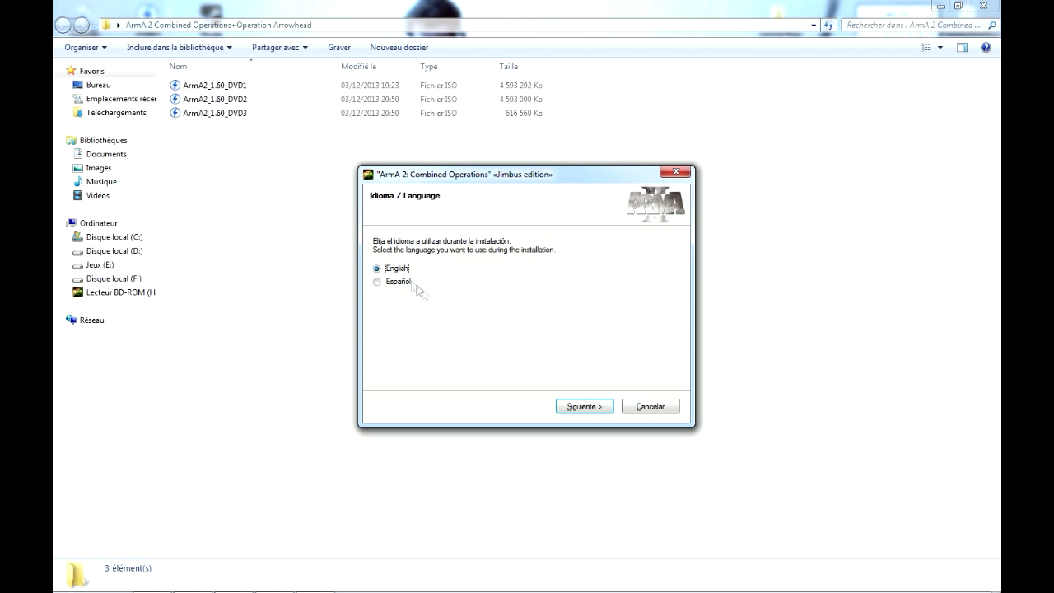
click(590, 410)
click(582, 406)
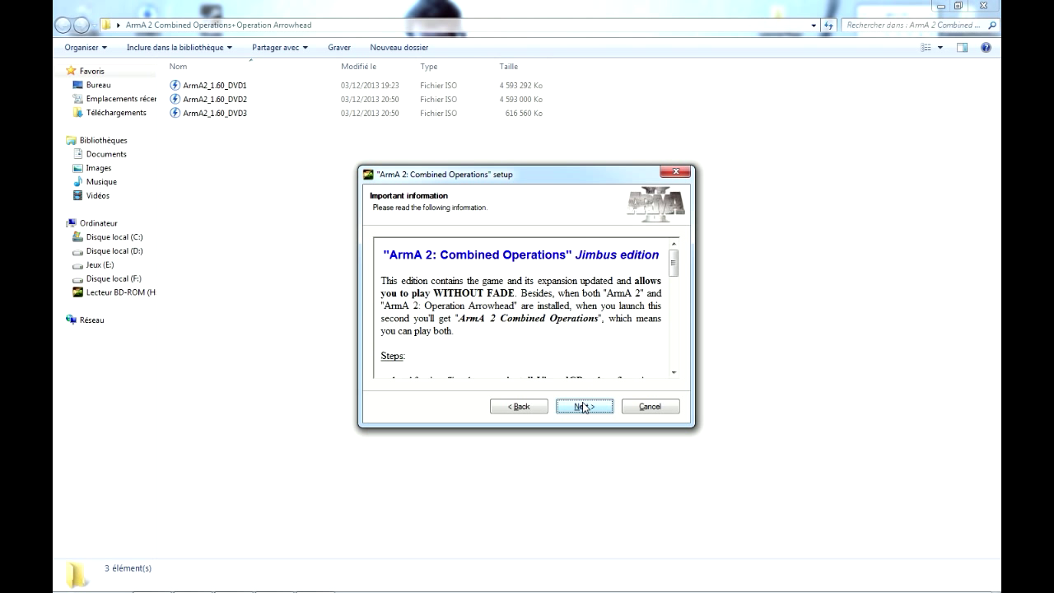
Continue through the important information, package selection and additional options of the ArmA 2 setup, keeping the default choices.
click(583, 406)
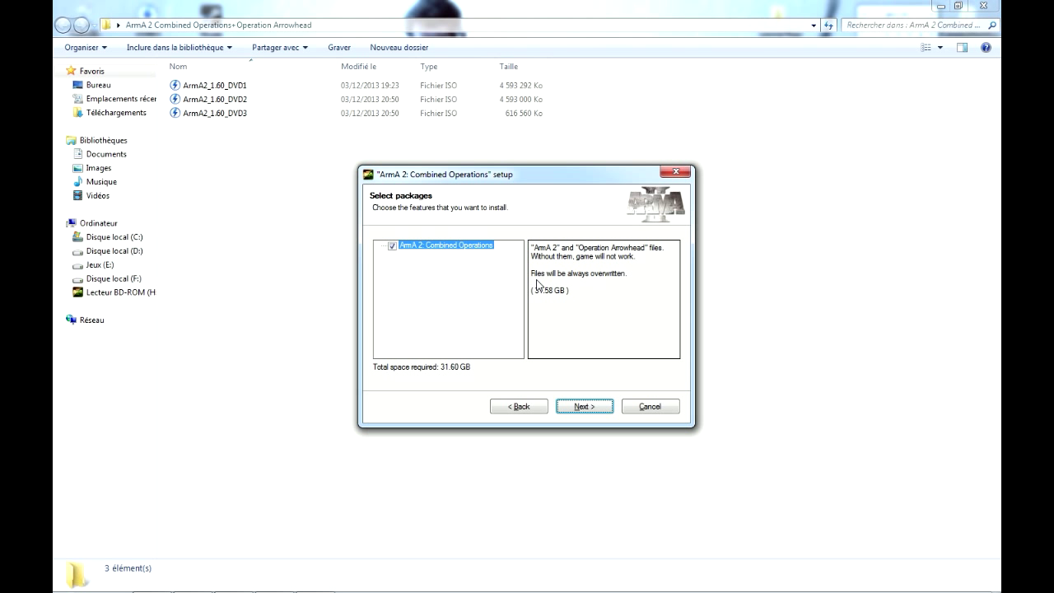
click(586, 411)
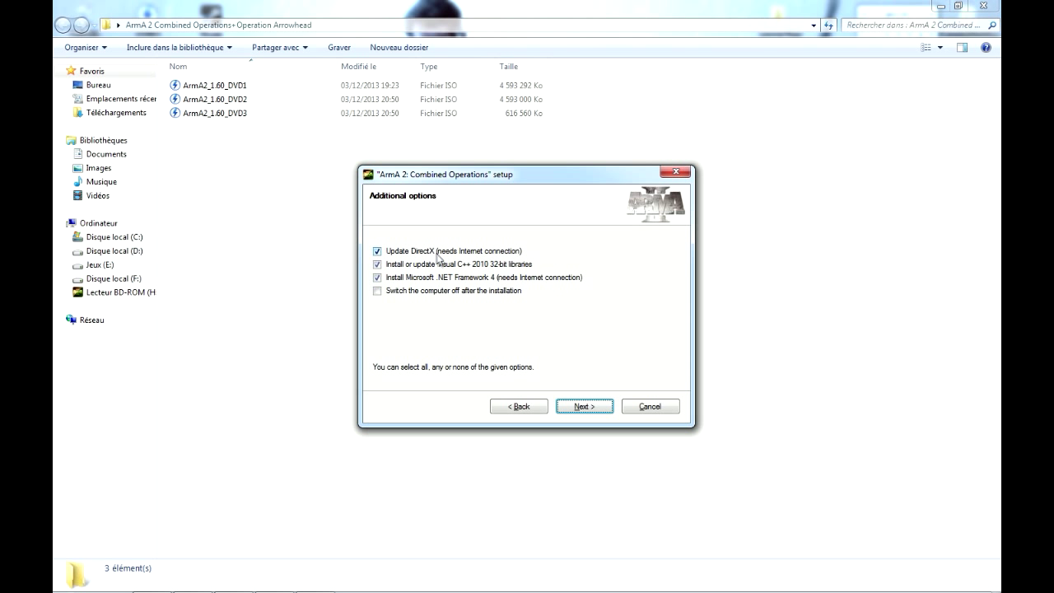
click(563, 404)
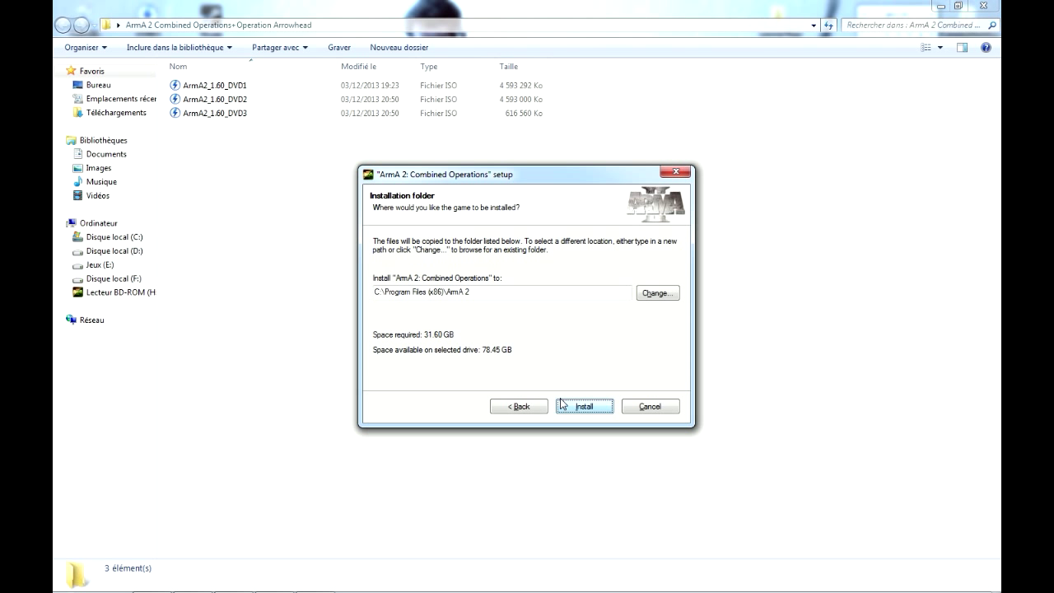
Set the installation folder to E:\Program Files (x86)\ArmA II and start installing the game.
click(382, 292)
key(BackSpace)
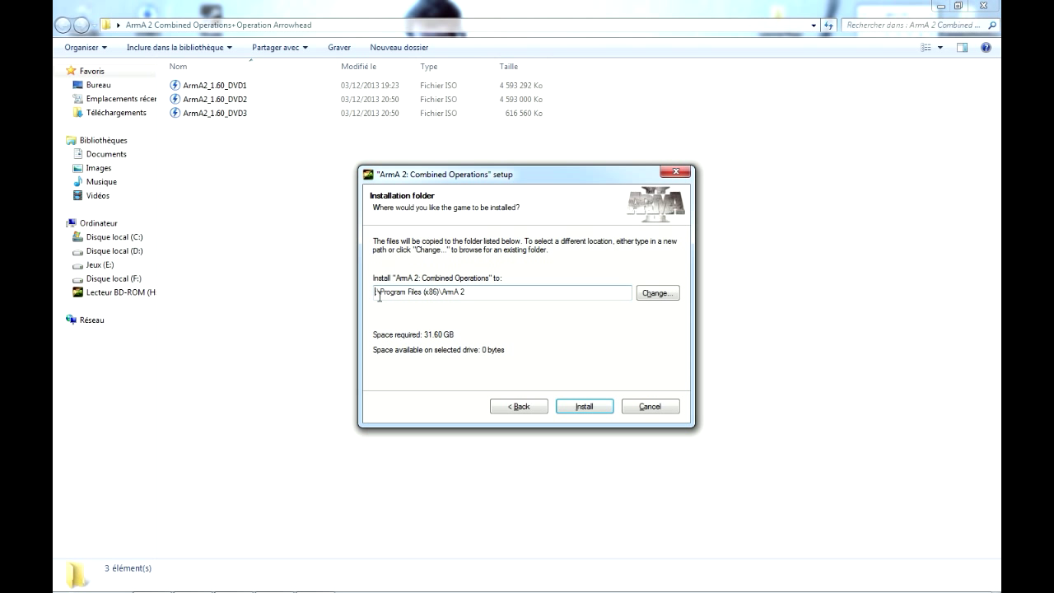
text(E:)
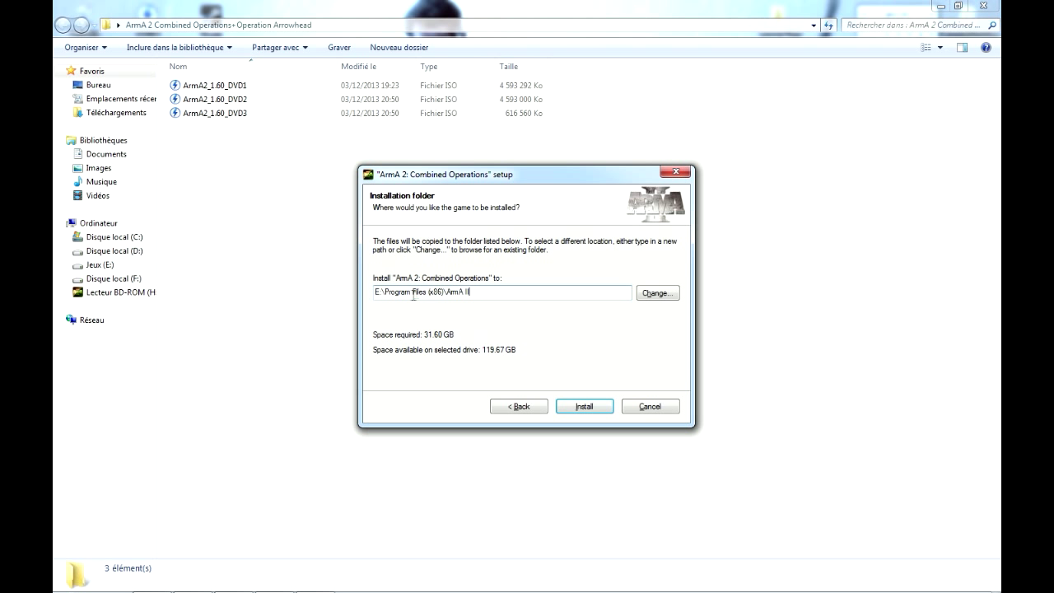
drag(486, 295, 244, 266)
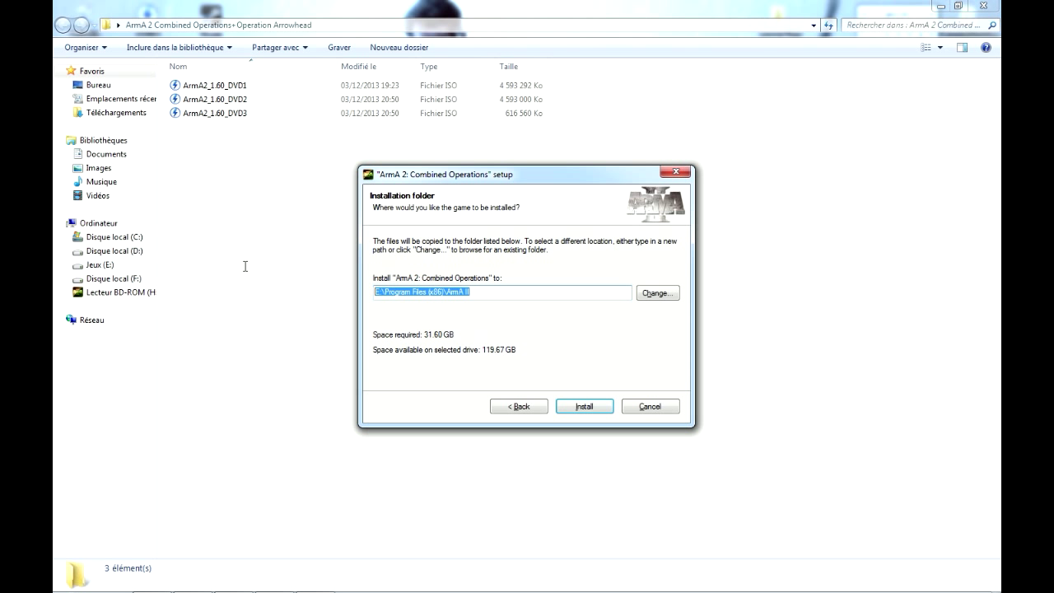
click(498, 295)
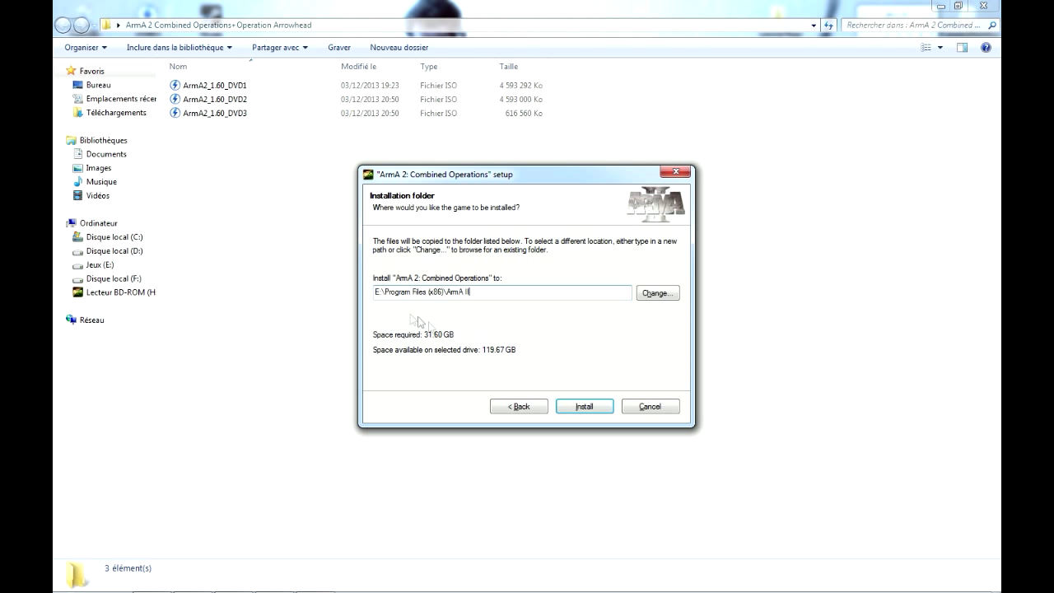
click(583, 408)
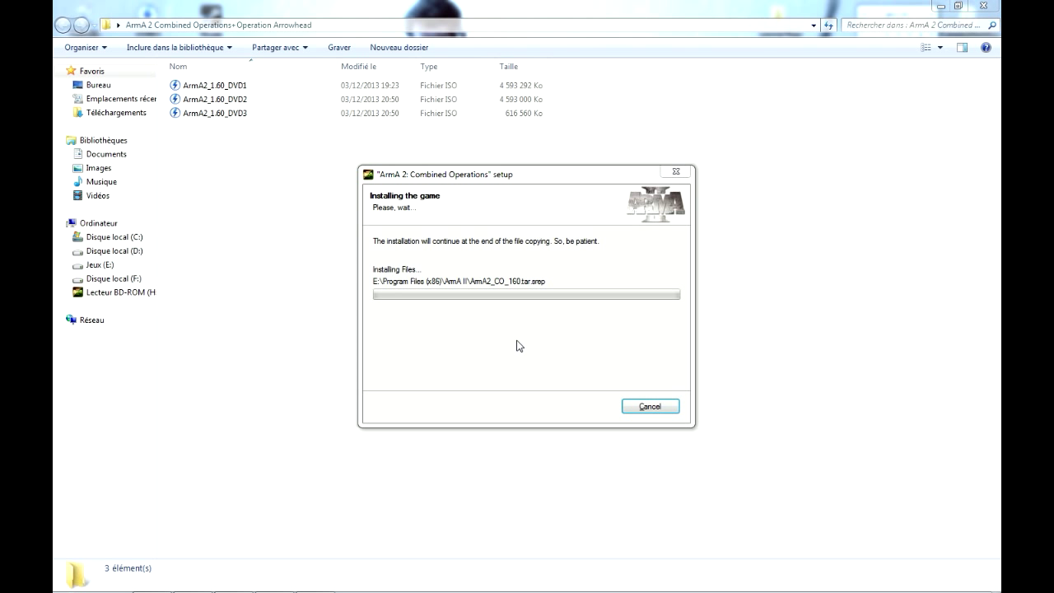
Abort the running ArmA 2 installation and close the folder containing the DVD images.
click(642, 410)
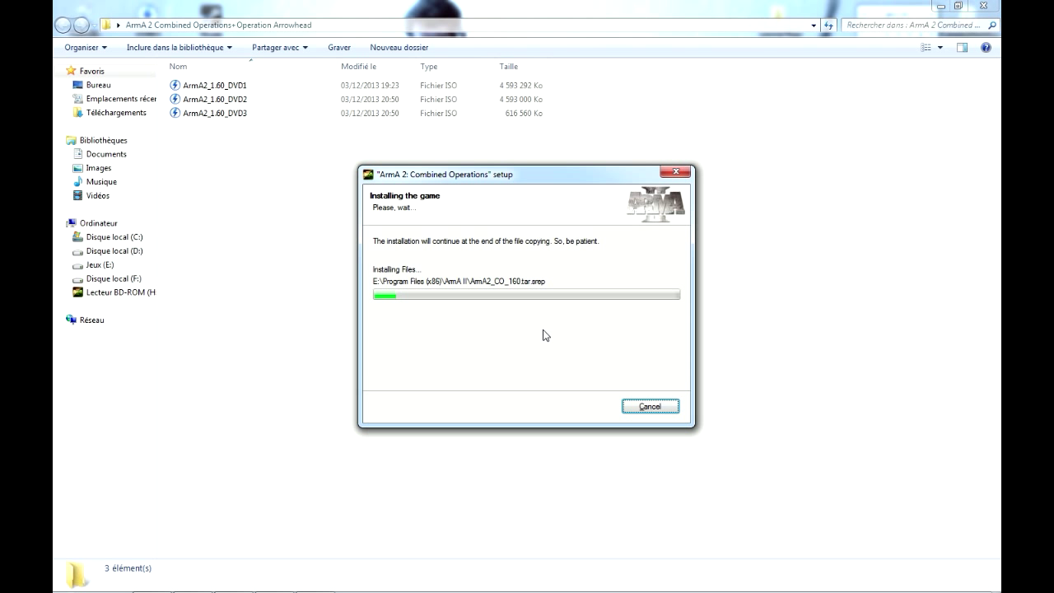
click(652, 406)
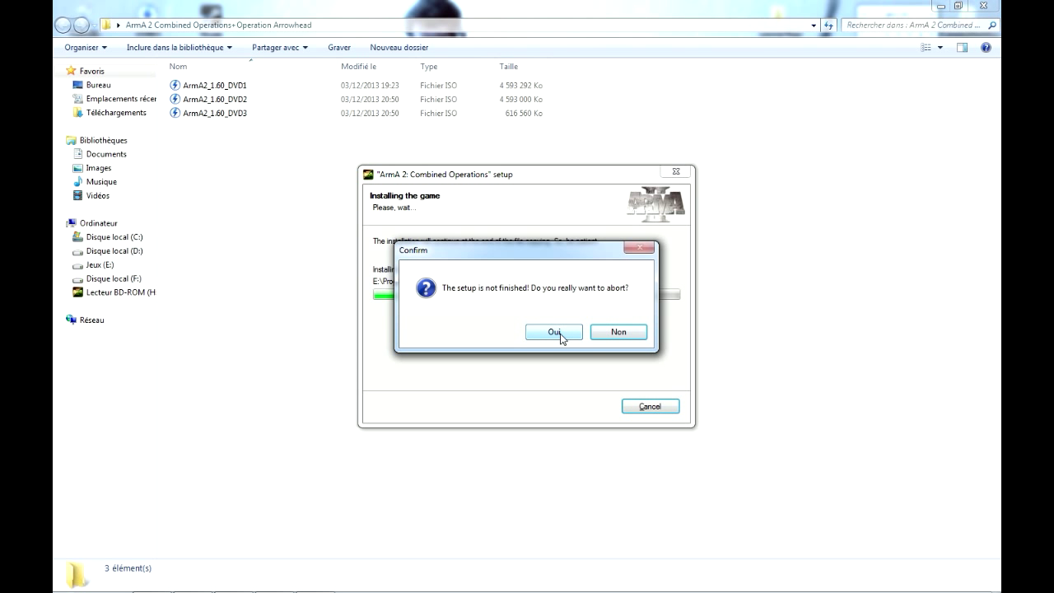
click(558, 333)
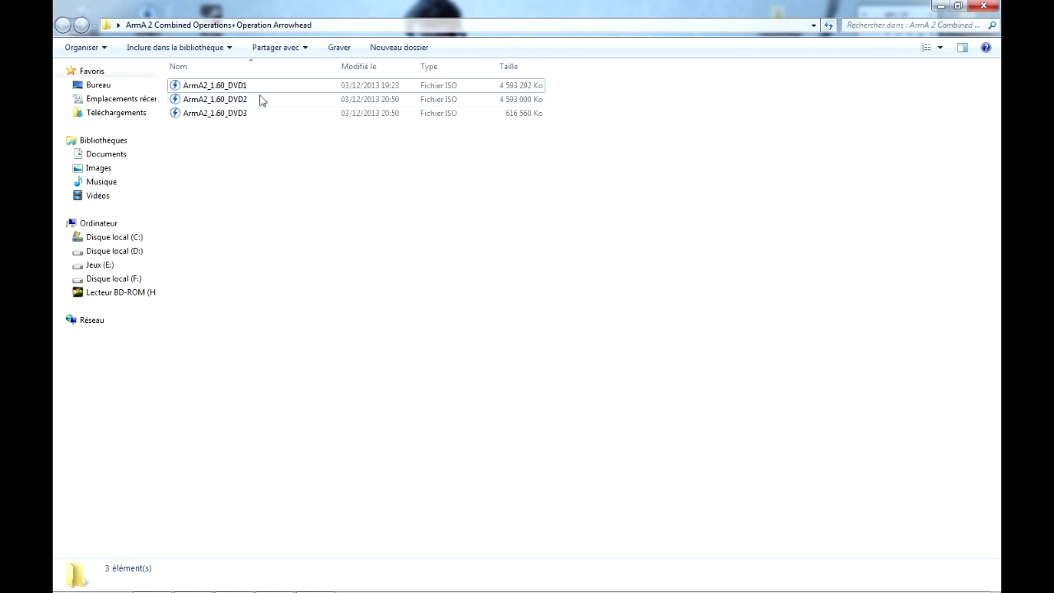
click(982, 5)
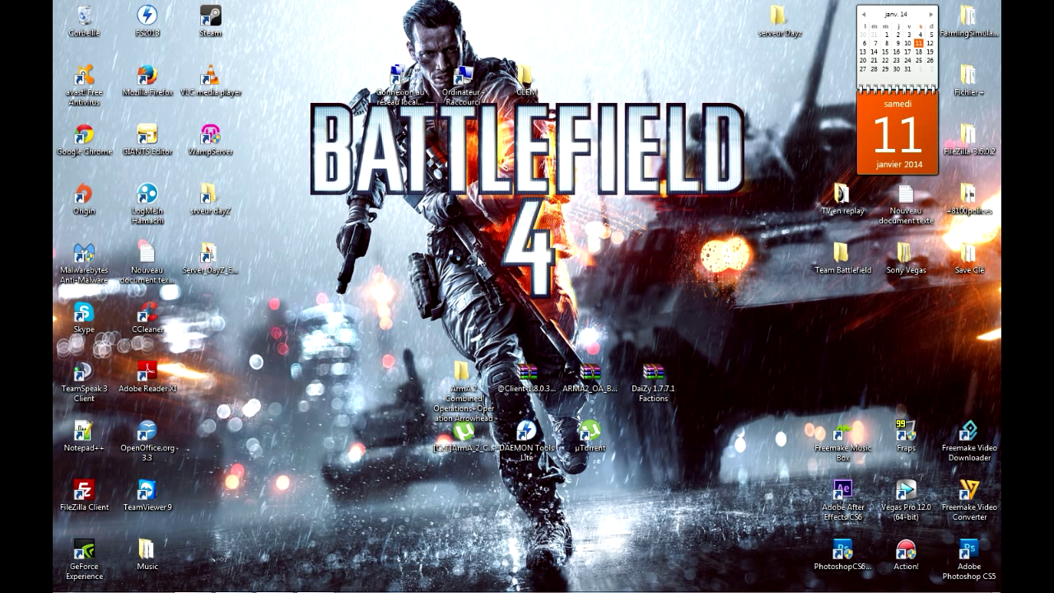
Browse to E:\Program Files (x86)\ArmA II and examine the installed game files, selecting the arma2 application.
double_click(484, 96)
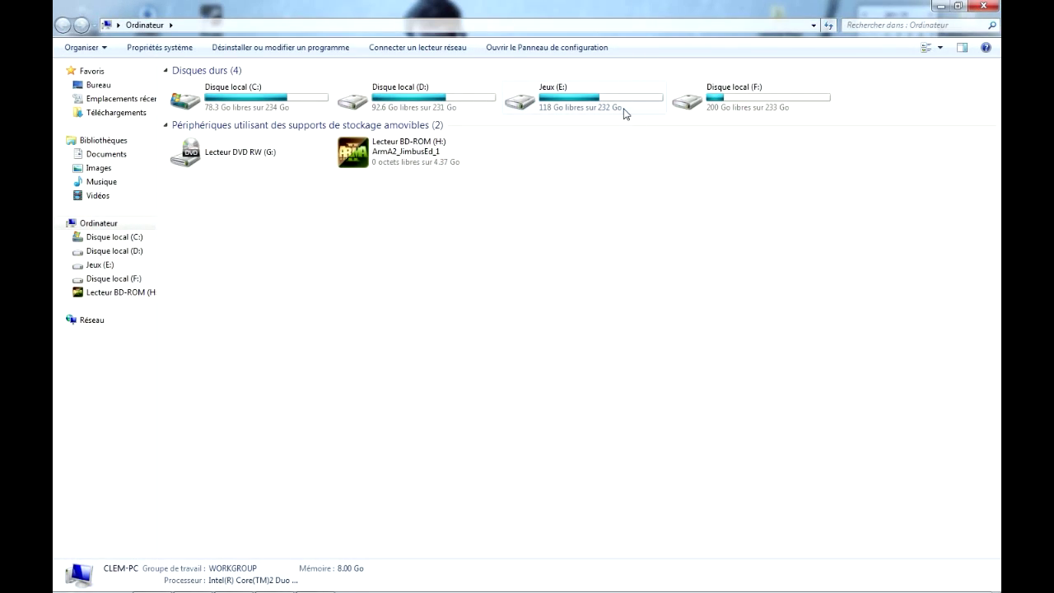
double_click(625, 112)
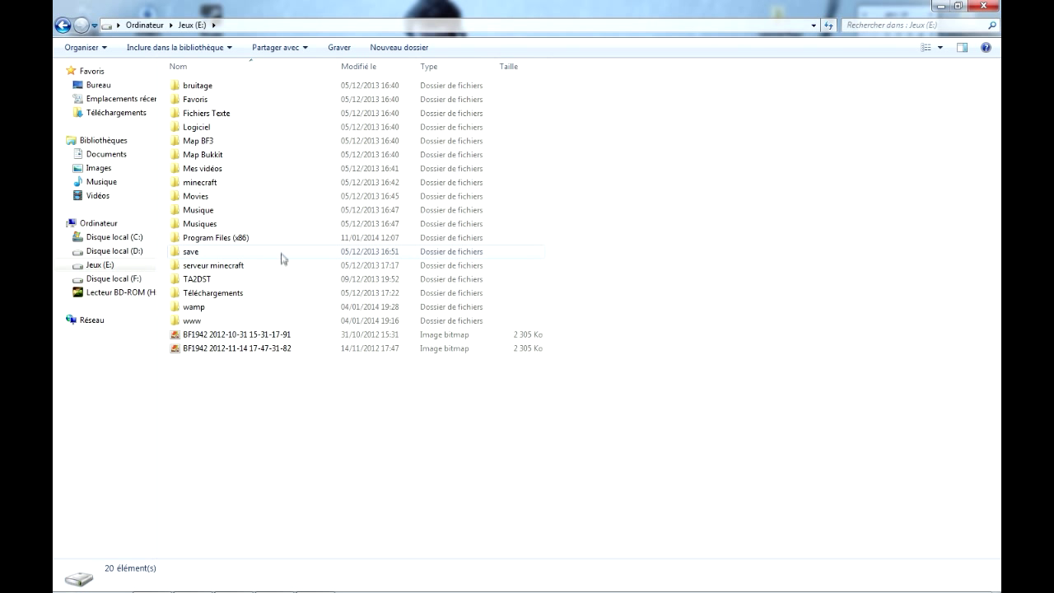
double_click(274, 239)
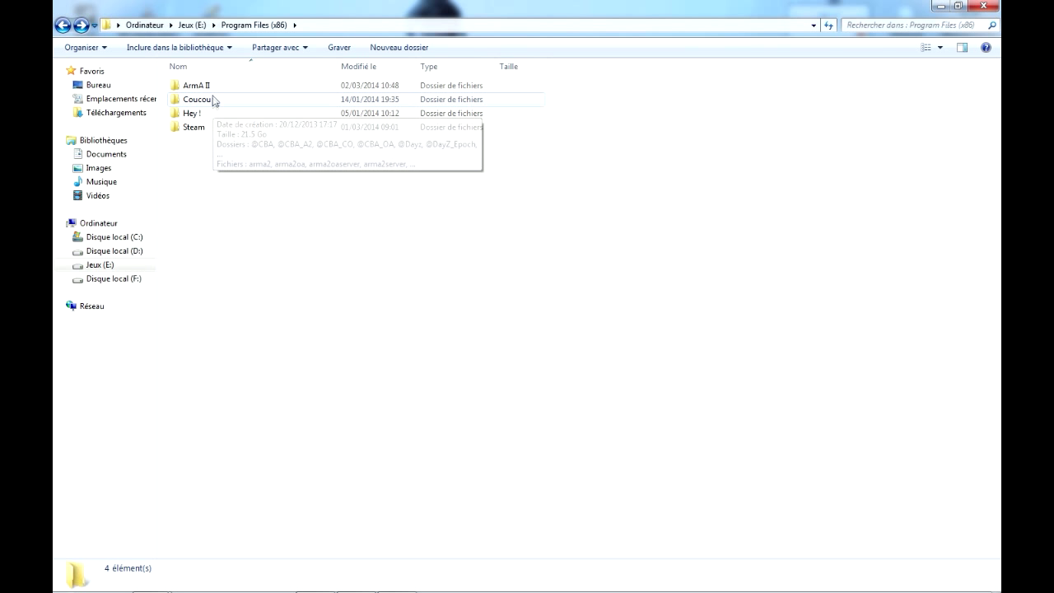
mouse_move(212, 100)
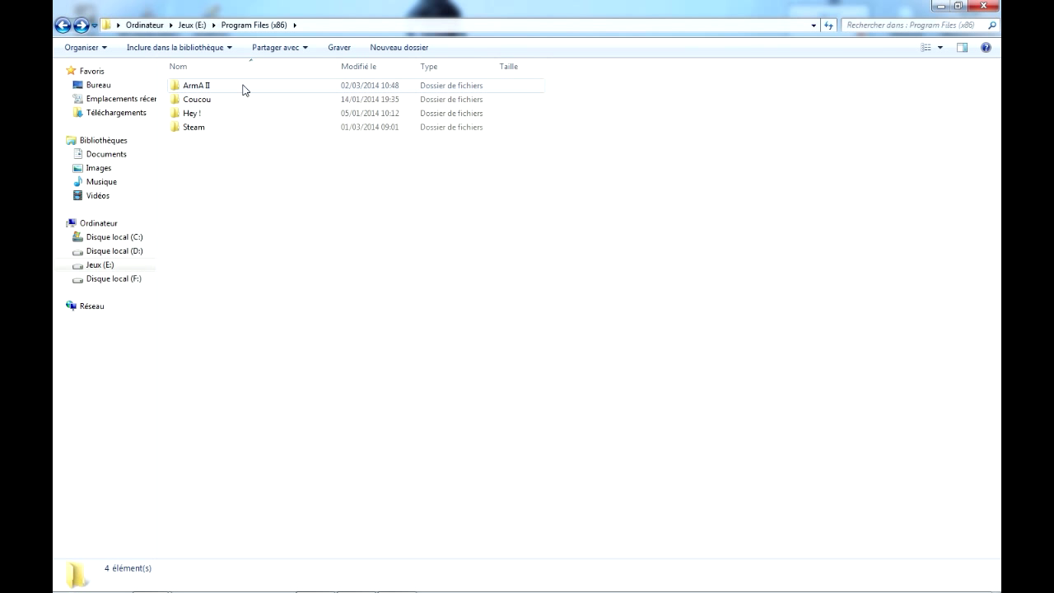
click(243, 90)
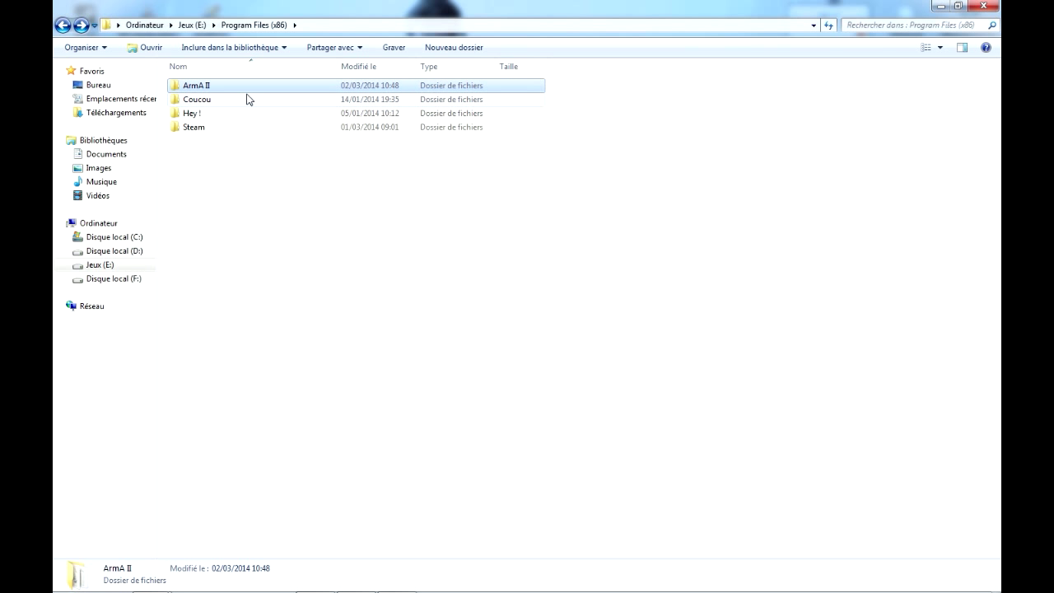
double_click(218, 89)
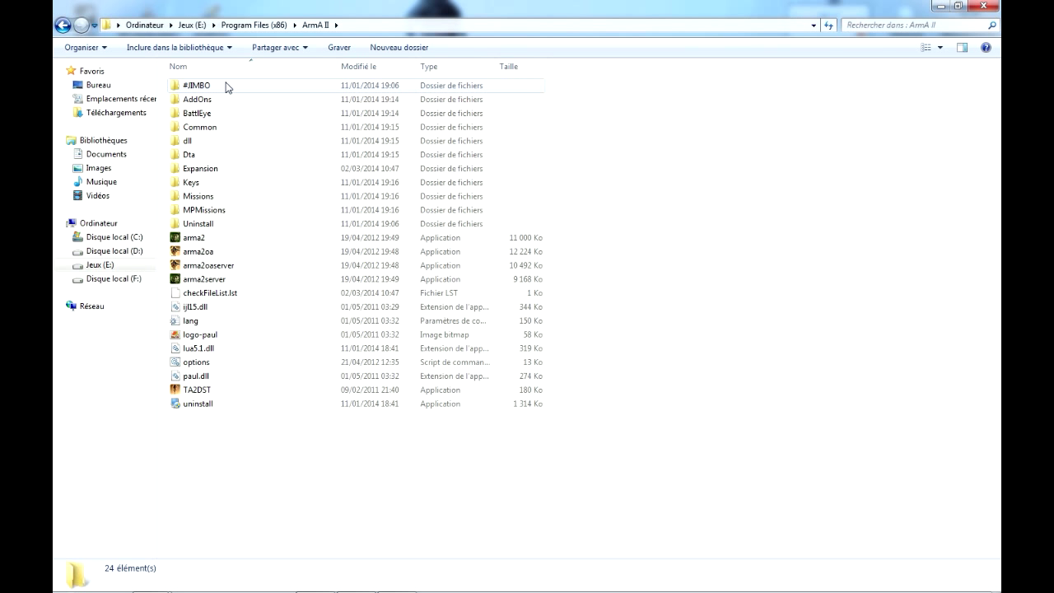
mouse_move(358, 498)
mouse_down()
mouse_move(294, 123)
mouse_move(276, 86)
mouse_move(358, 489)
mouse_up()
click(239, 239)
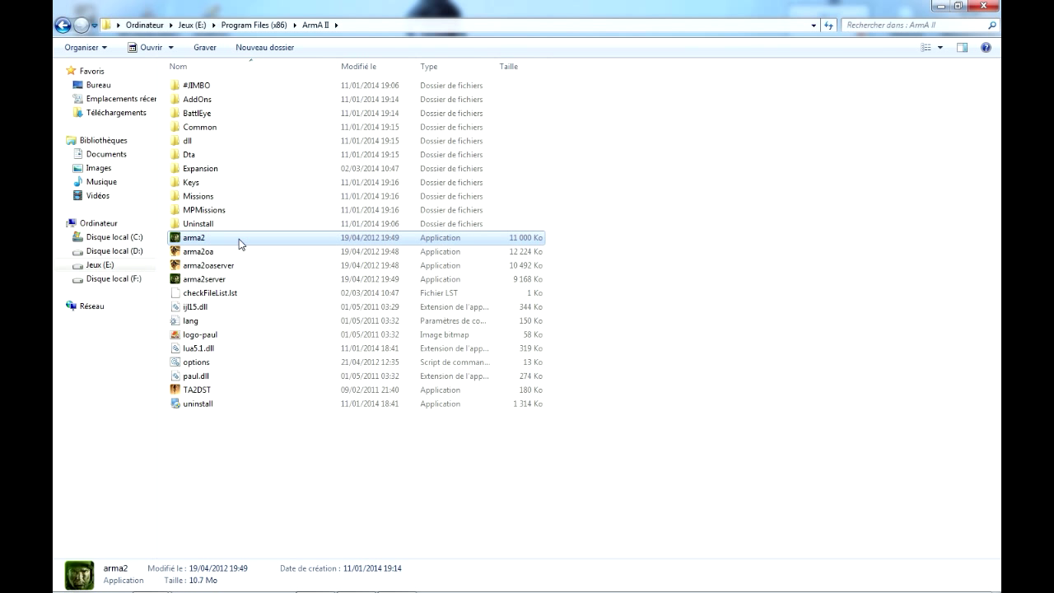
Launch arma2 from the installation folder, look into the single-player campaign screen, and quit the game.
double_click(240, 240)
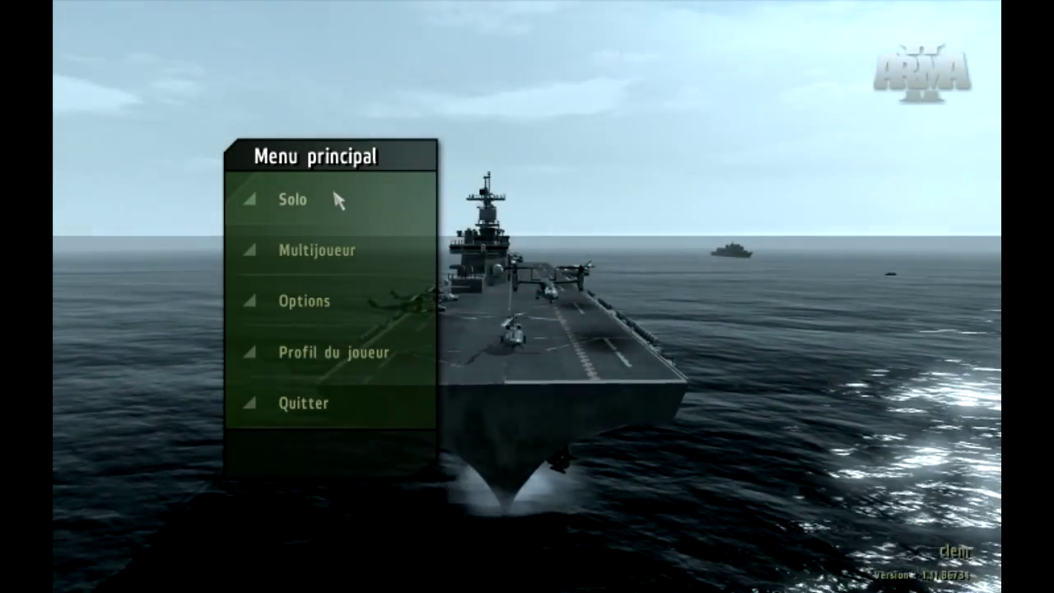
click(338, 198)
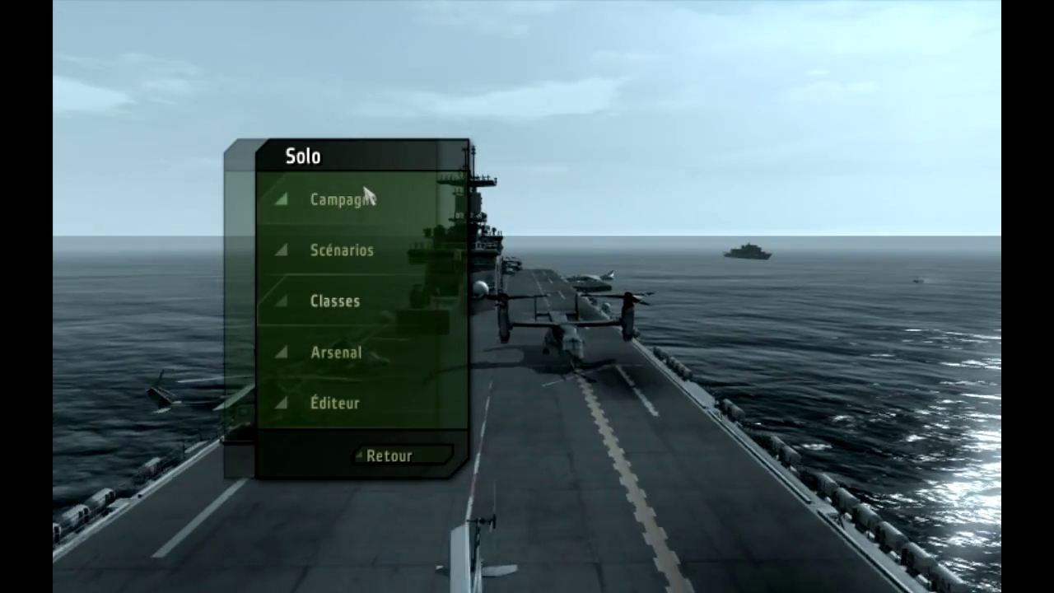
click(369, 197)
click(608, 455)
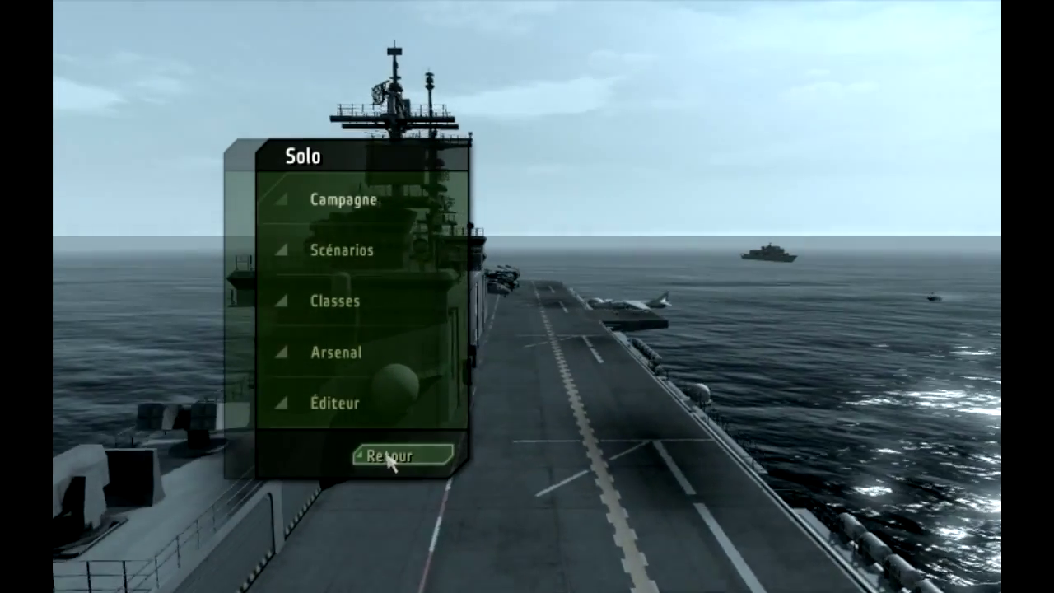
click(387, 458)
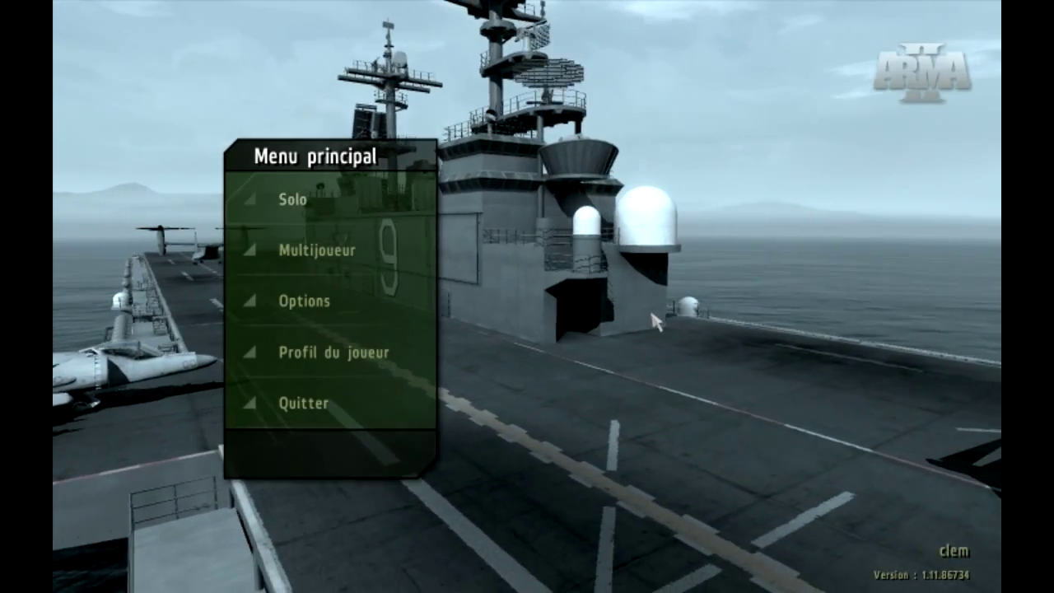
click(304, 404)
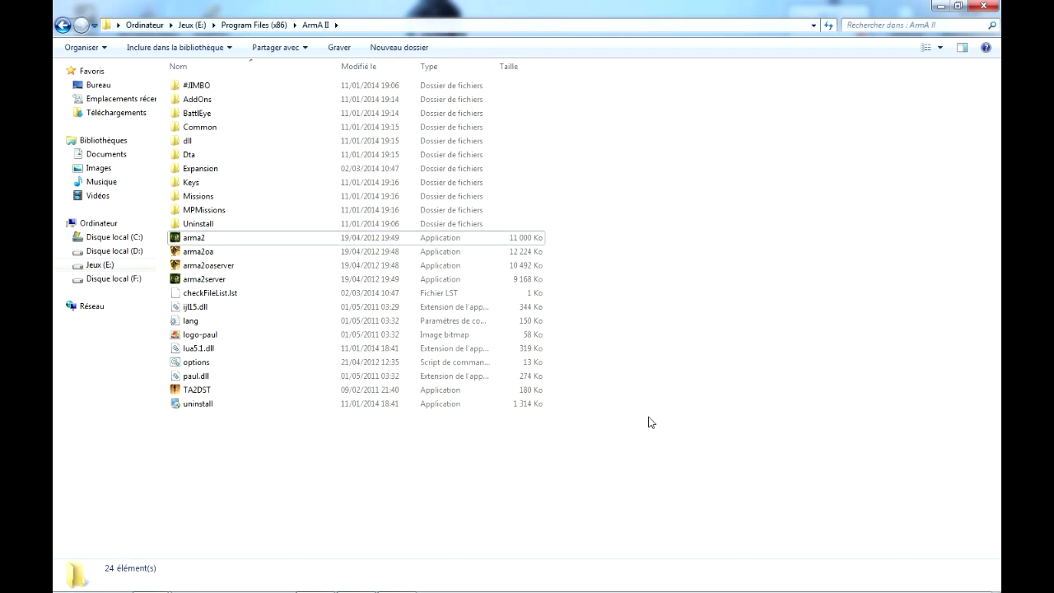
Clear the open folder windows from the desktop and open the Mod Dayz folder inside the Mod Dayz.rar archive.
click(939, 6)
click(969, 5)
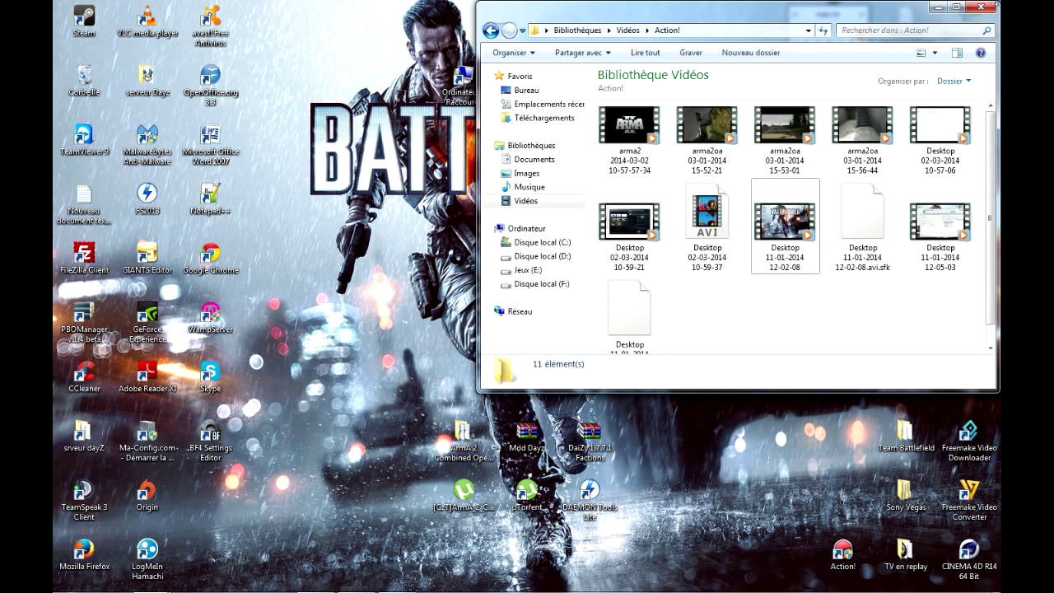
click(981, 7)
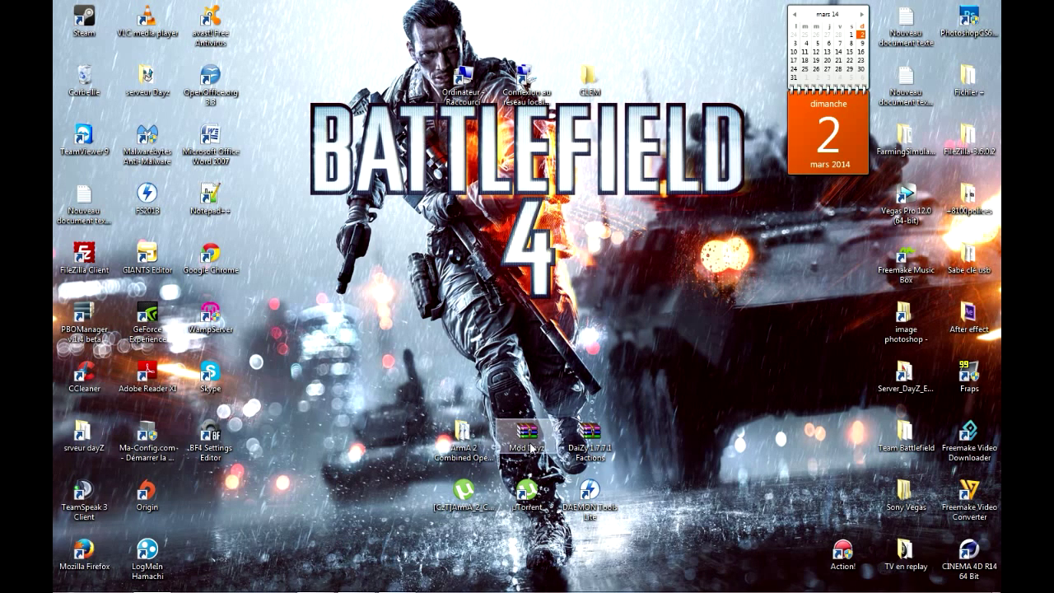
double_click(533, 441)
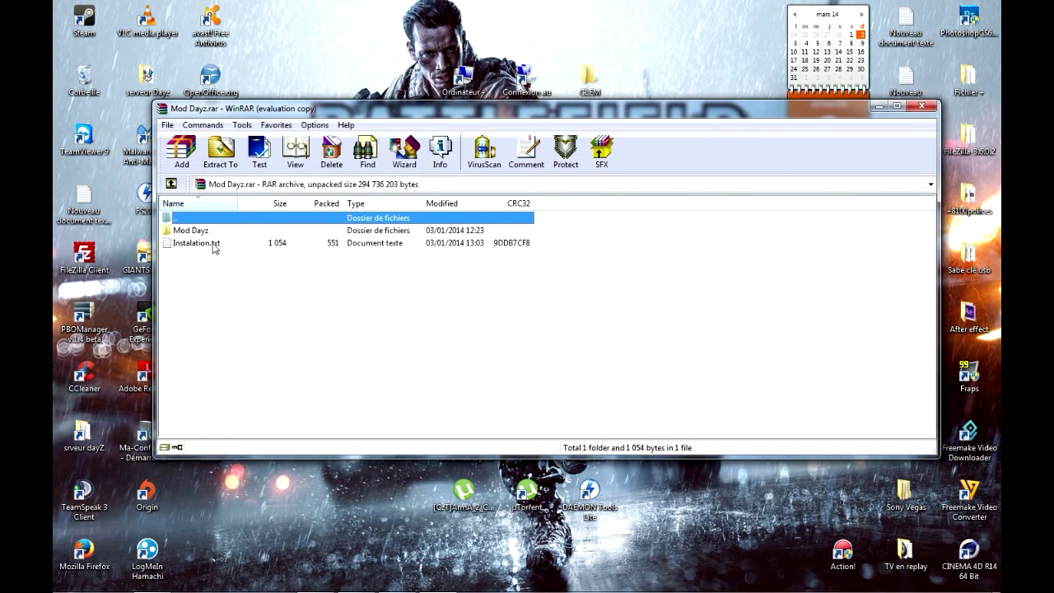
click(655, 224)
double_click(194, 231)
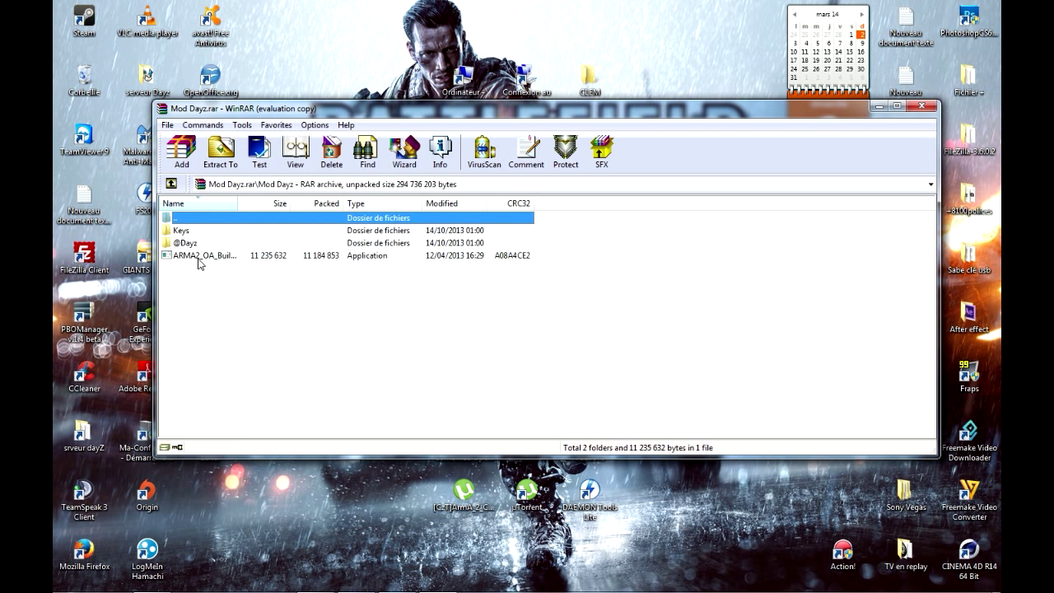
Run the ARMA2_OA_Build patch from the archive, agree to update ArmA2 OA, and finish the patch installation.
double_click(199, 258)
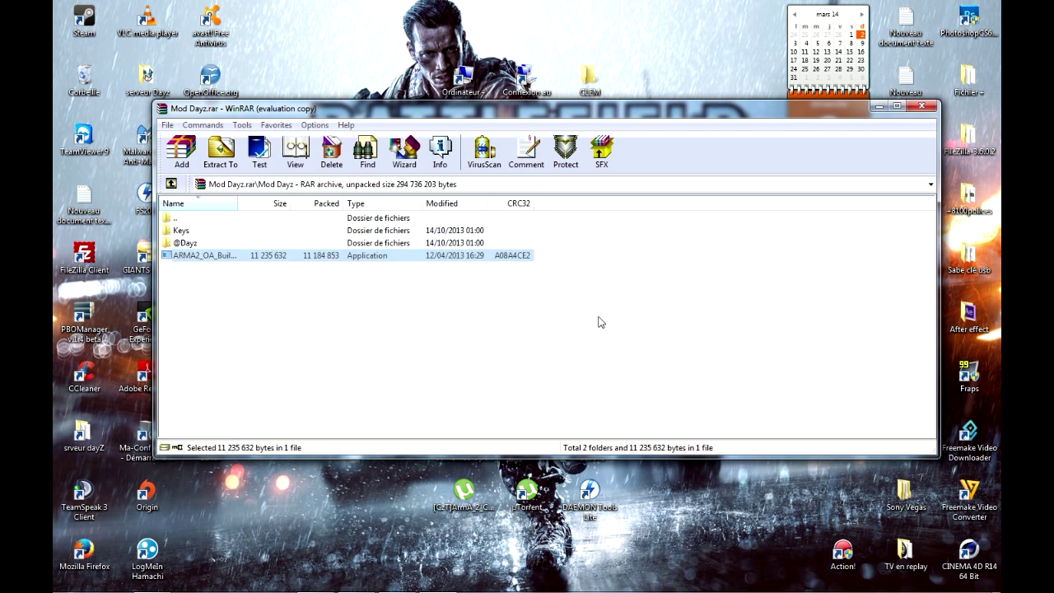
click(572, 348)
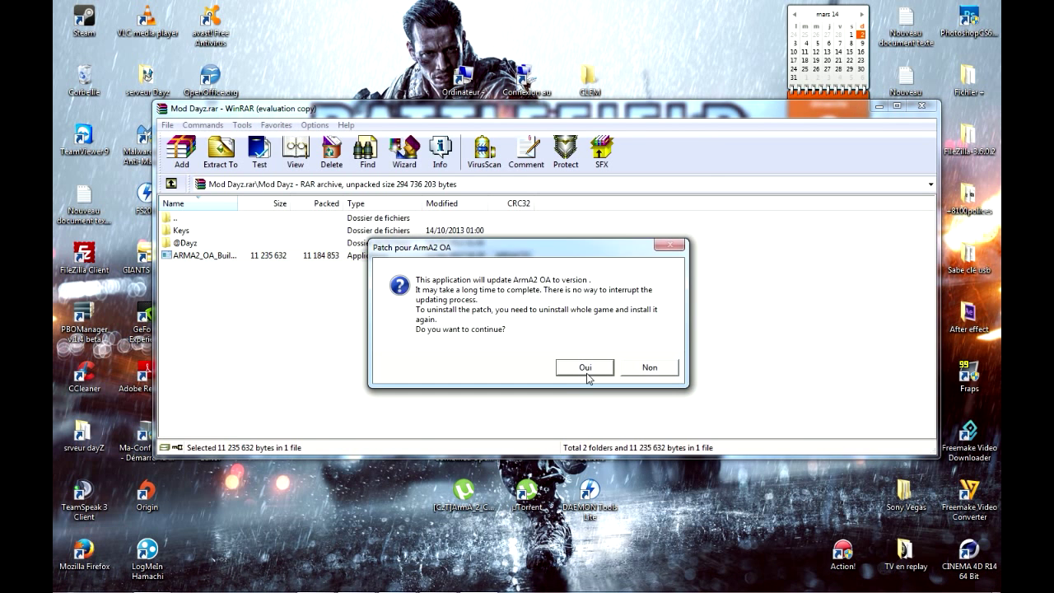
click(584, 368)
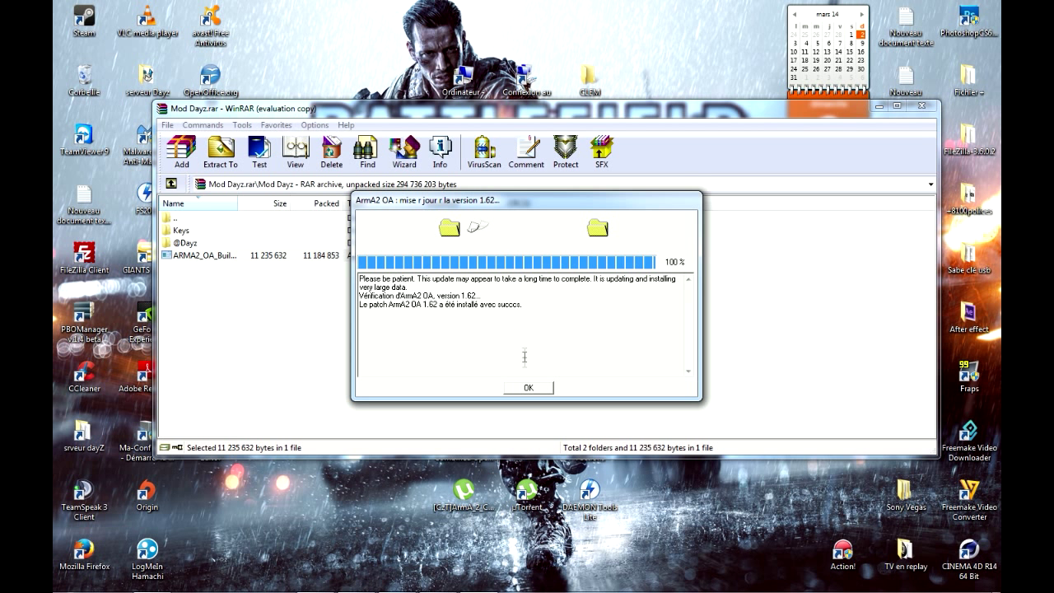
click(528, 386)
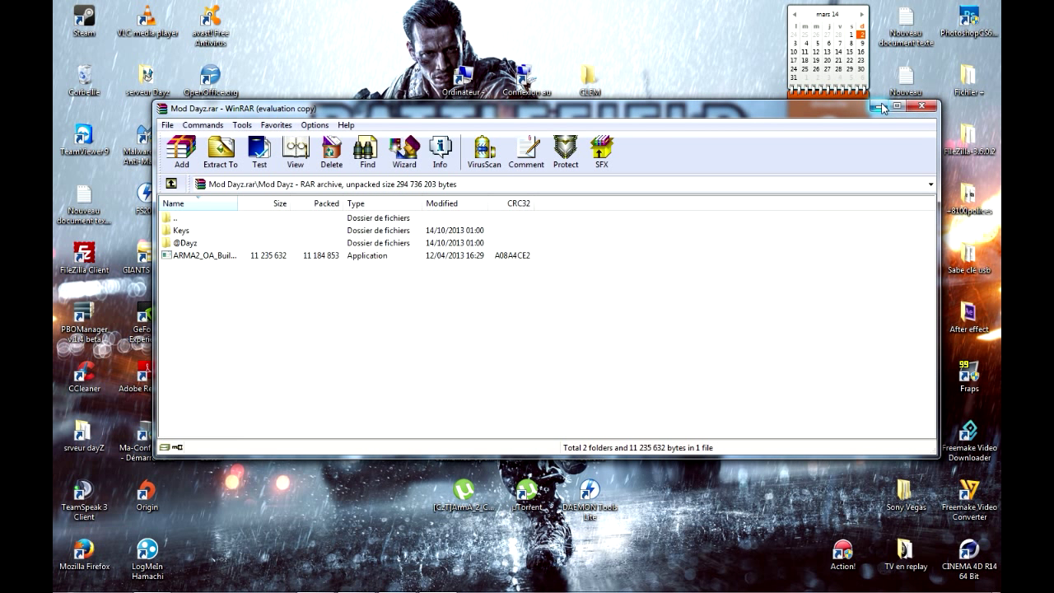
Return to the ArmA II installation folder and start the game through the Launch Arma2 OA Beta Patch shortcut.
mouse_move(182, 588)
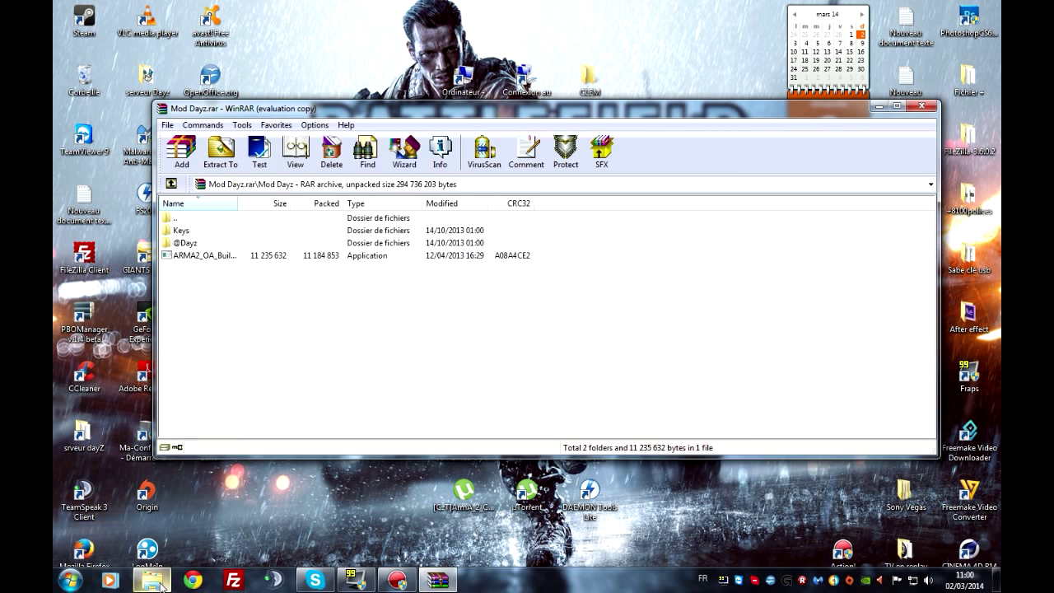
click(161, 584)
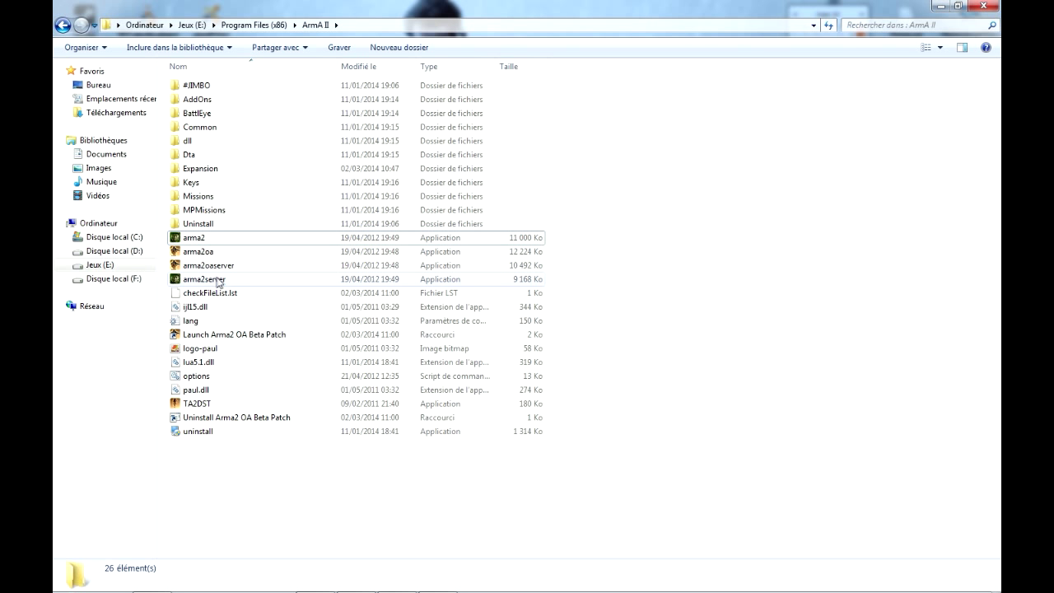
click(280, 338)
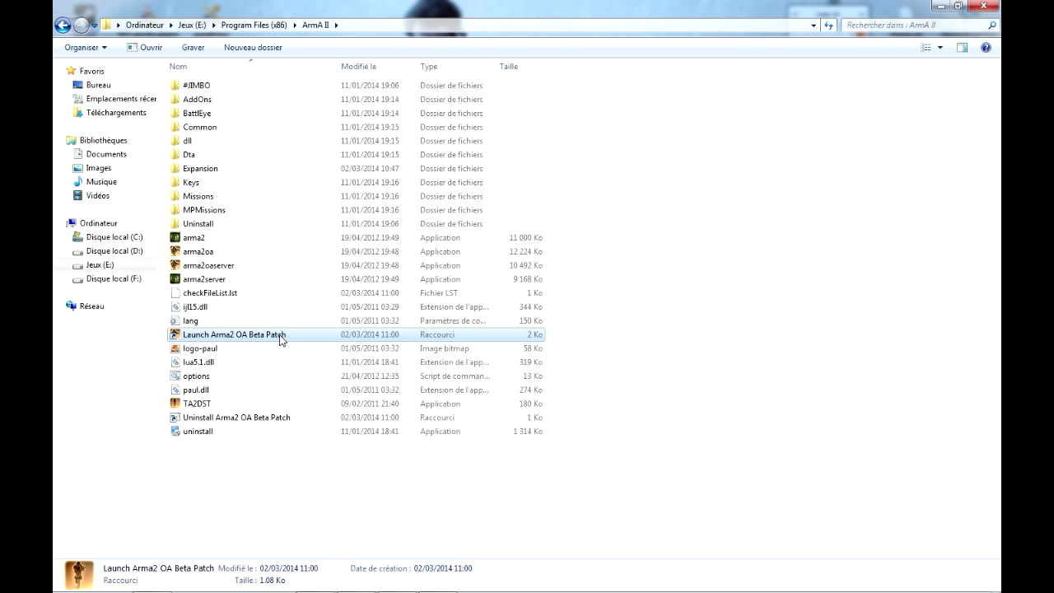
double_click(280, 336)
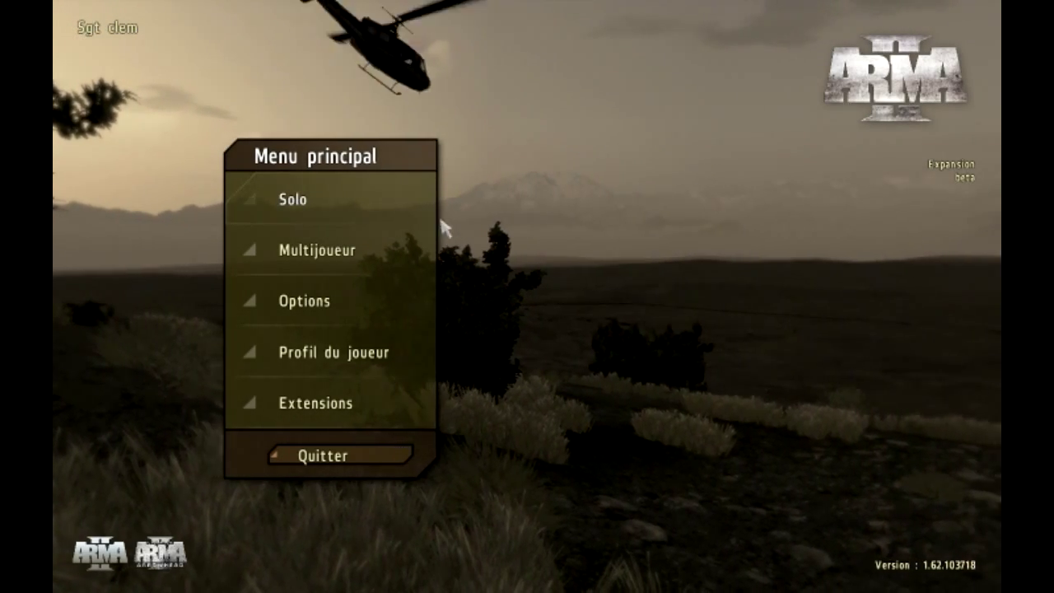
Examine the single-player campaigns Operation Arrowhead, Opération Black Gauntlet and EW, and go back to the Solo menu.
click(376, 195)
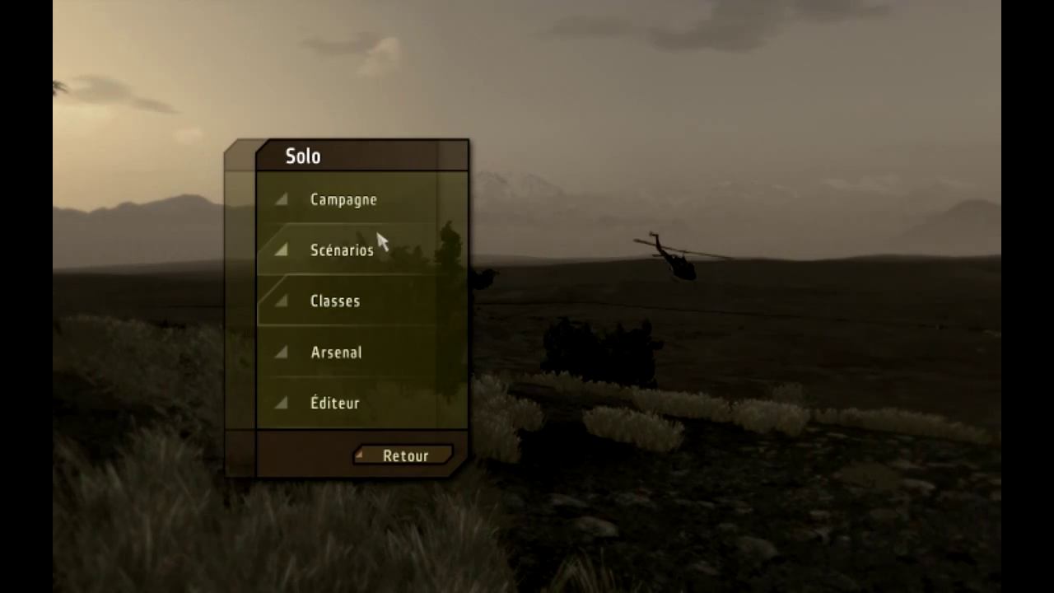
click(375, 202)
click(613, 125)
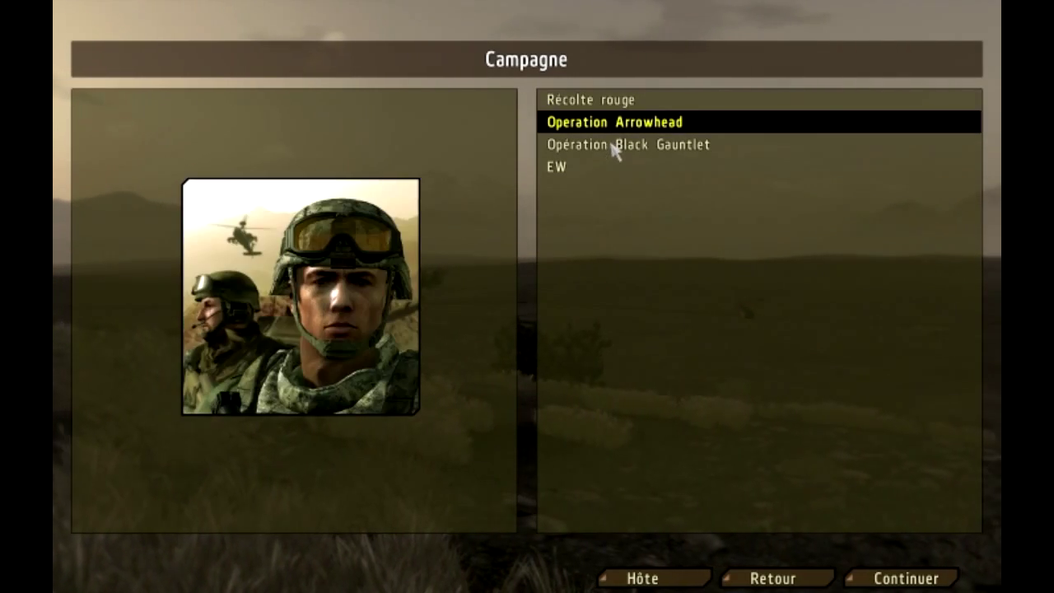
click(614, 149)
click(616, 166)
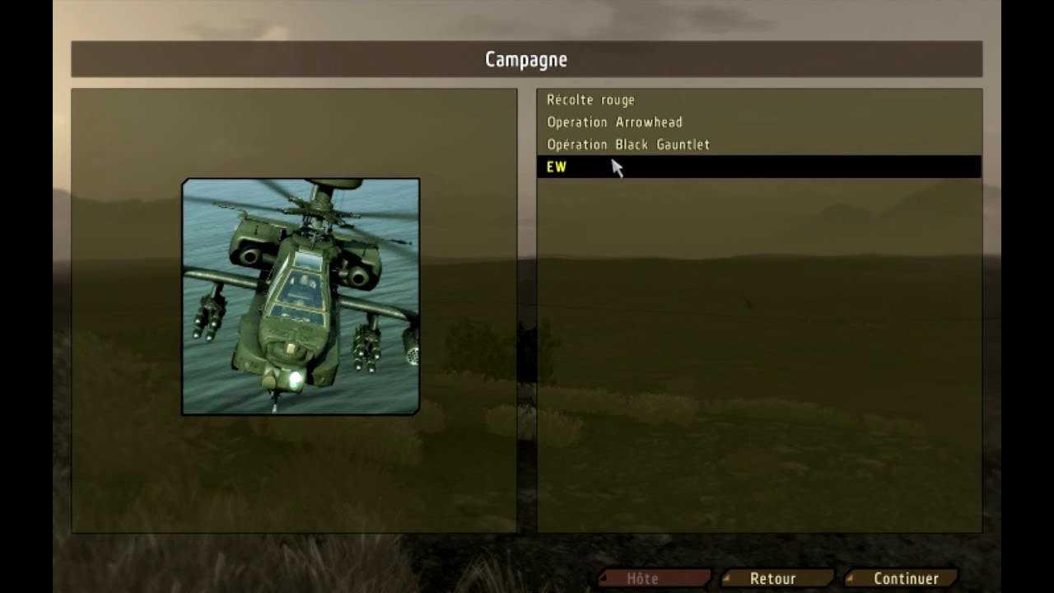
click(774, 579)
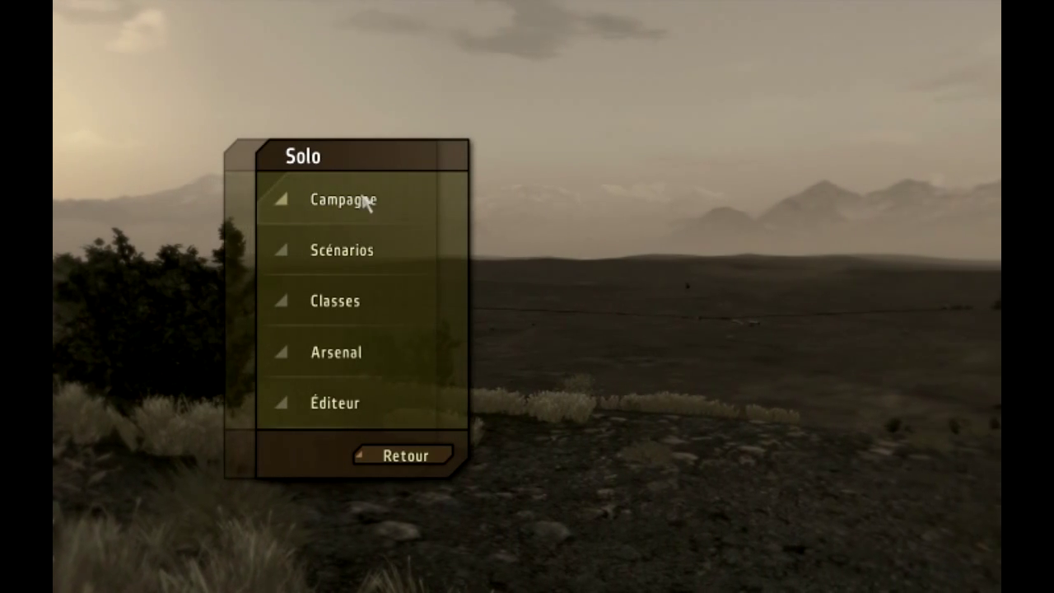
Look through the single-player scenario list, previewing 01: Épreuve du feu, and quit the game.
click(355, 243)
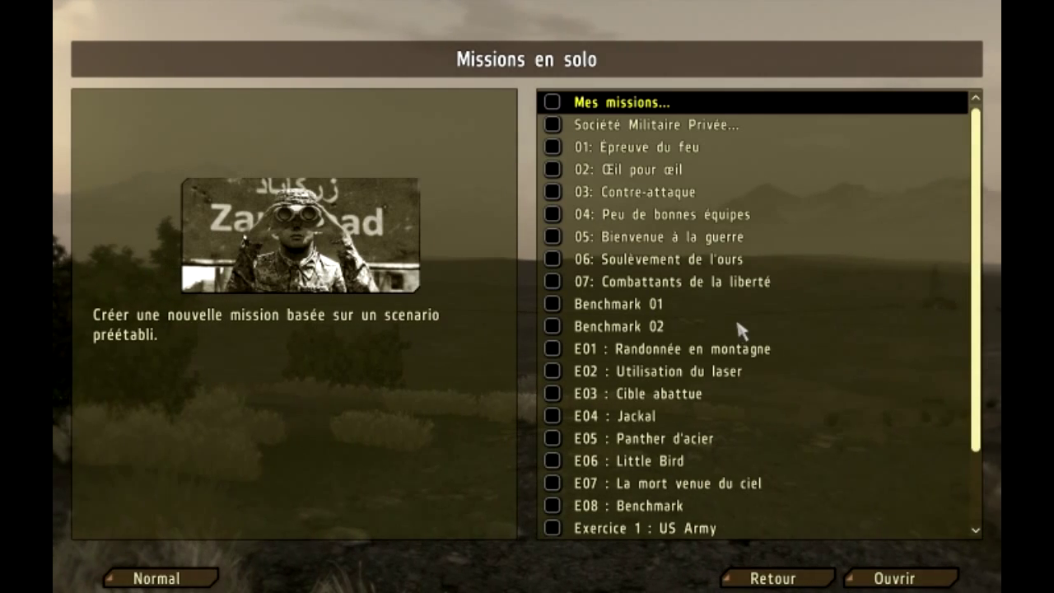
scroll(736, 329, down, 2)
scroll(751, 308, up, 2)
click(748, 148)
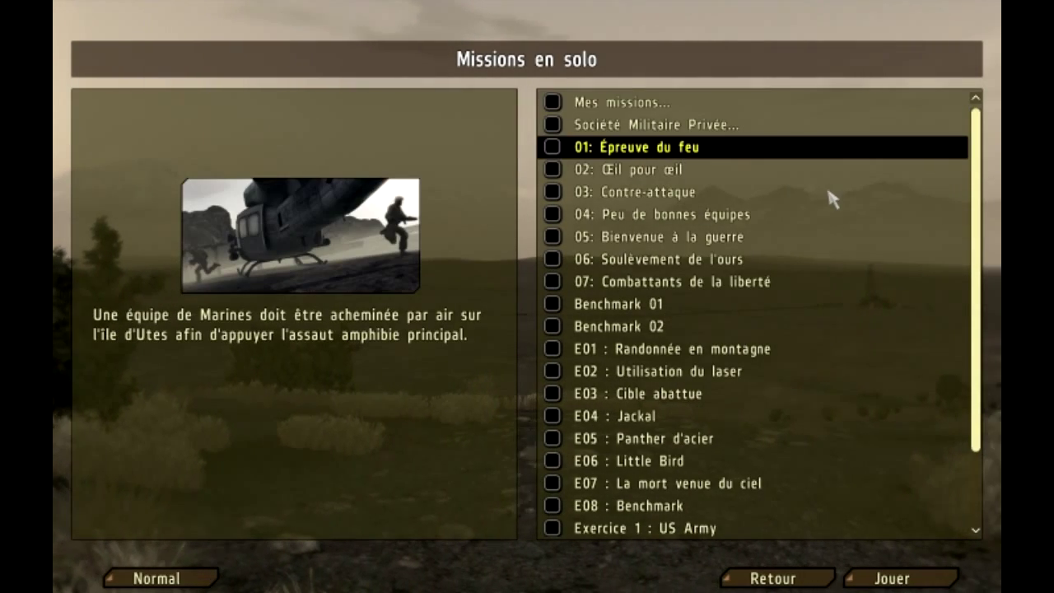
scroll(830, 202, down, 4)
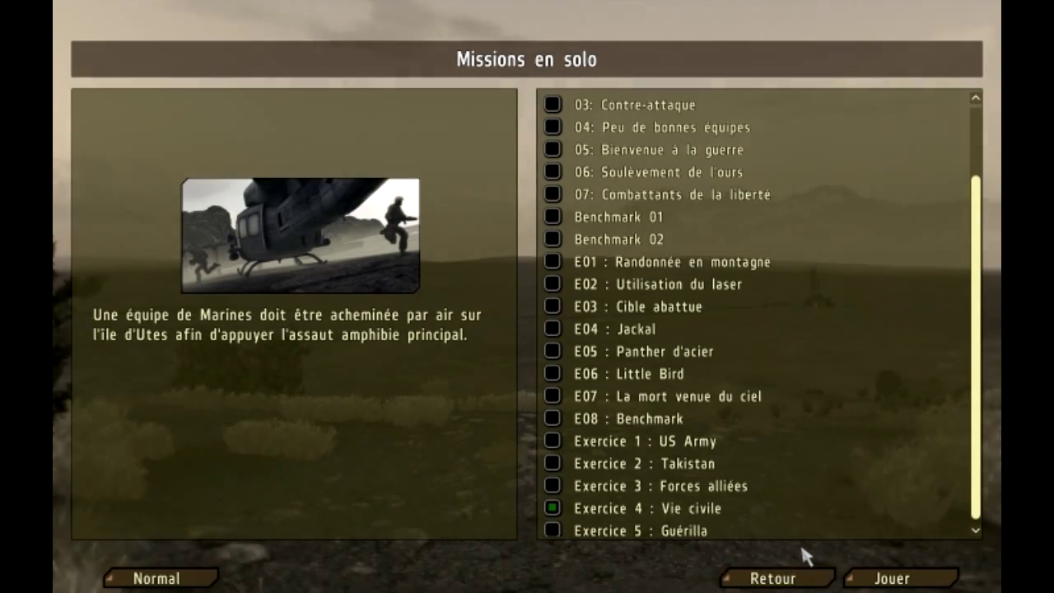
click(790, 577)
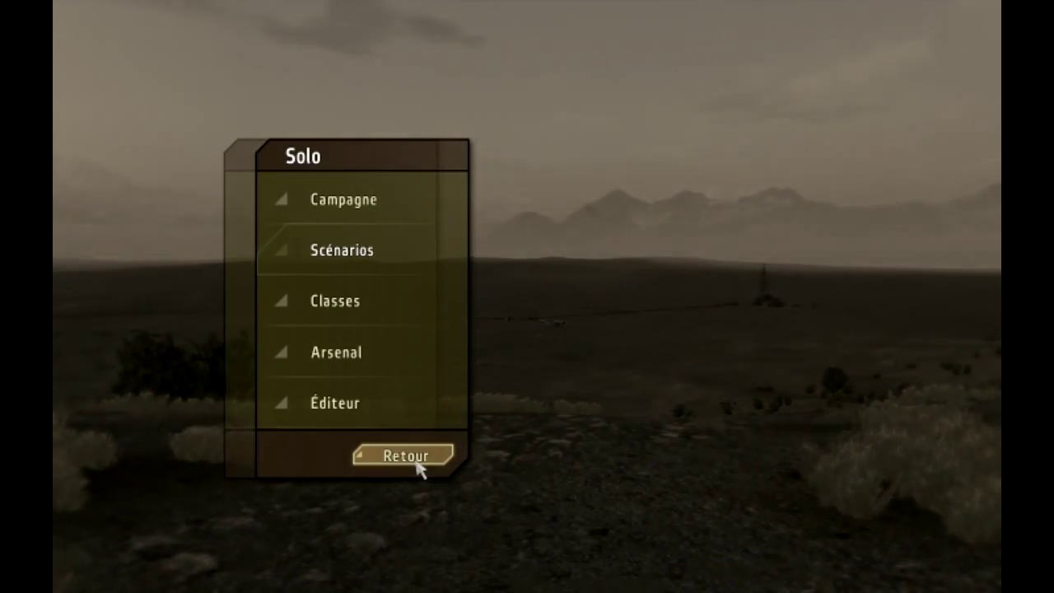
click(417, 463)
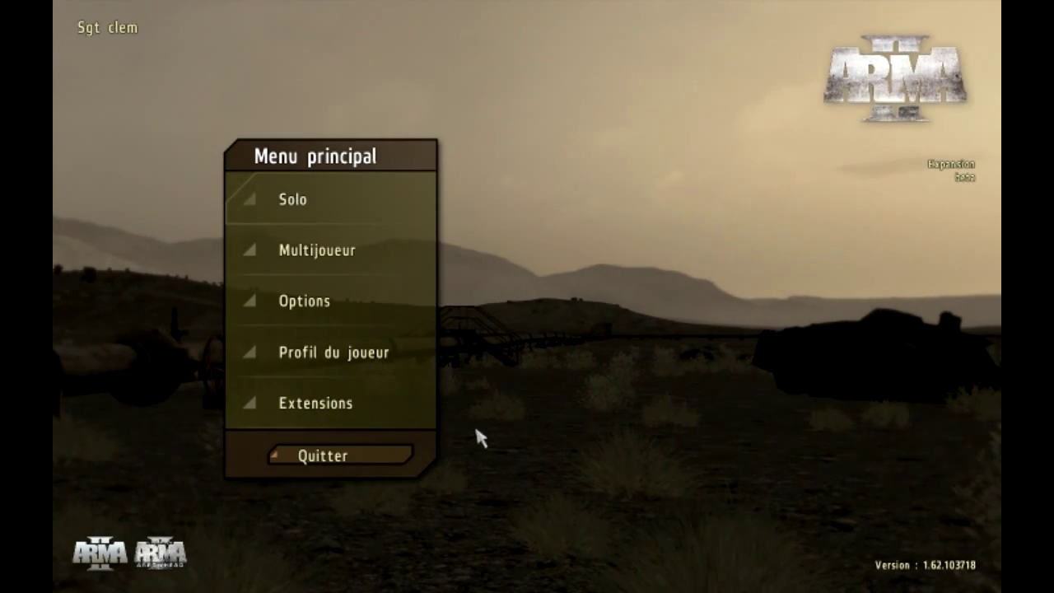
click(333, 458)
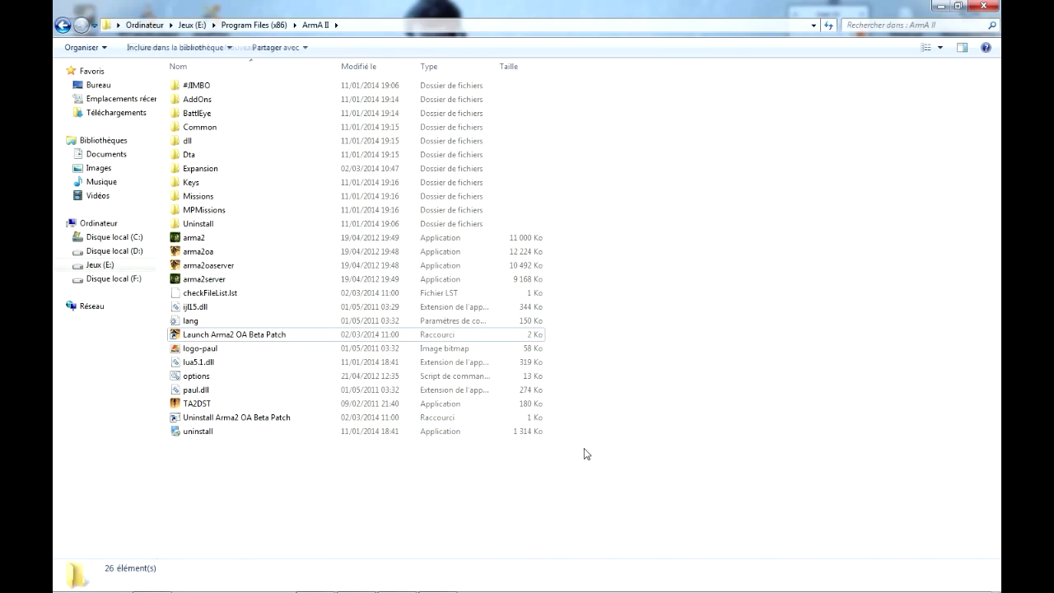
click(940, 7)
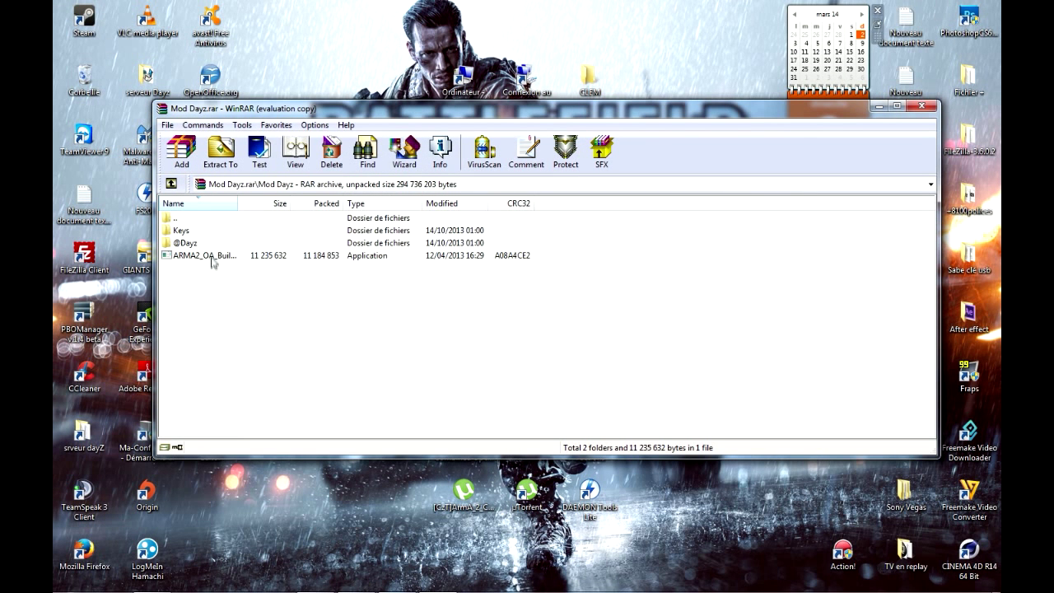
drag(544, 234, 512, 244)
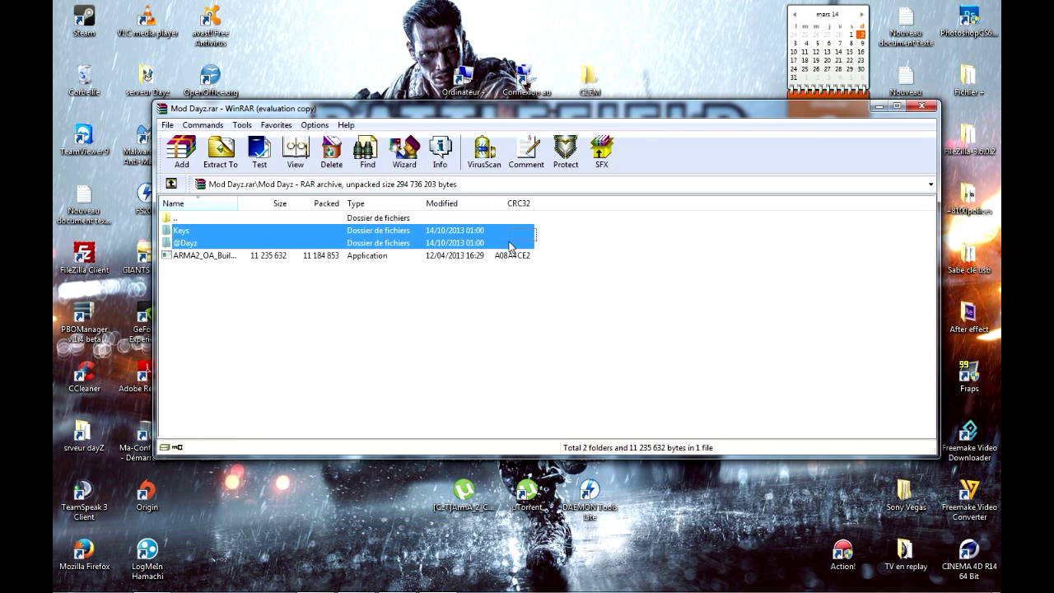
drag(179, 236, 153, 587)
drag(791, 330, 611, 274)
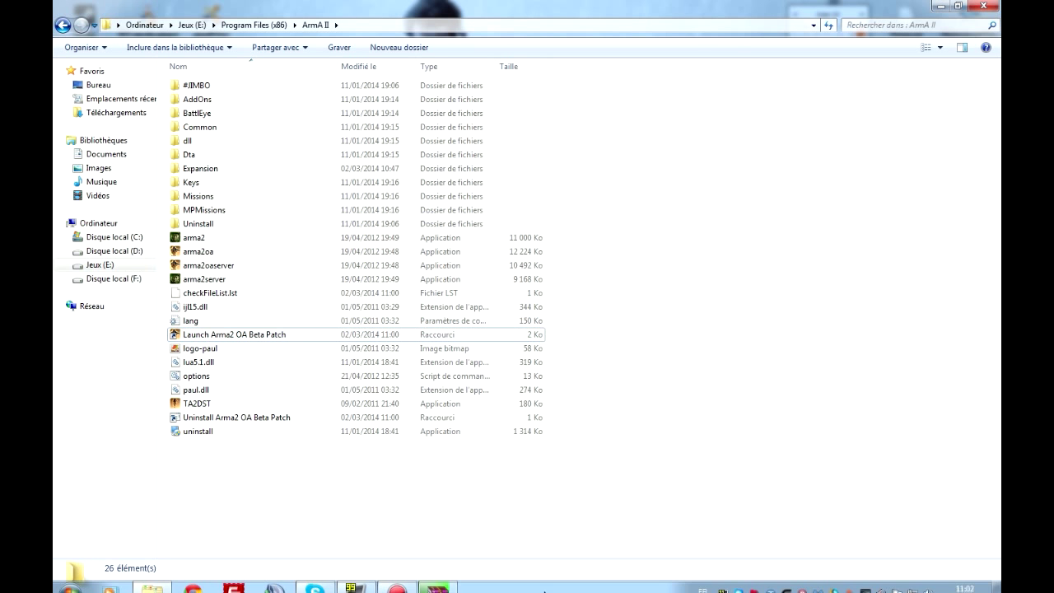
click(453, 582)
drag(576, 313, 576, 313)
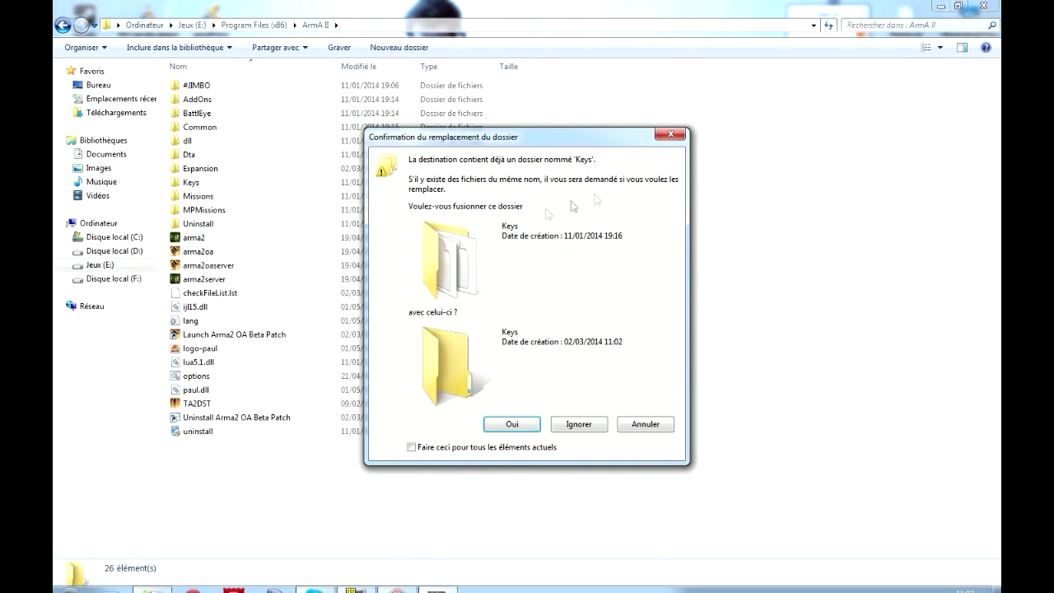
click(512, 425)
click(598, 146)
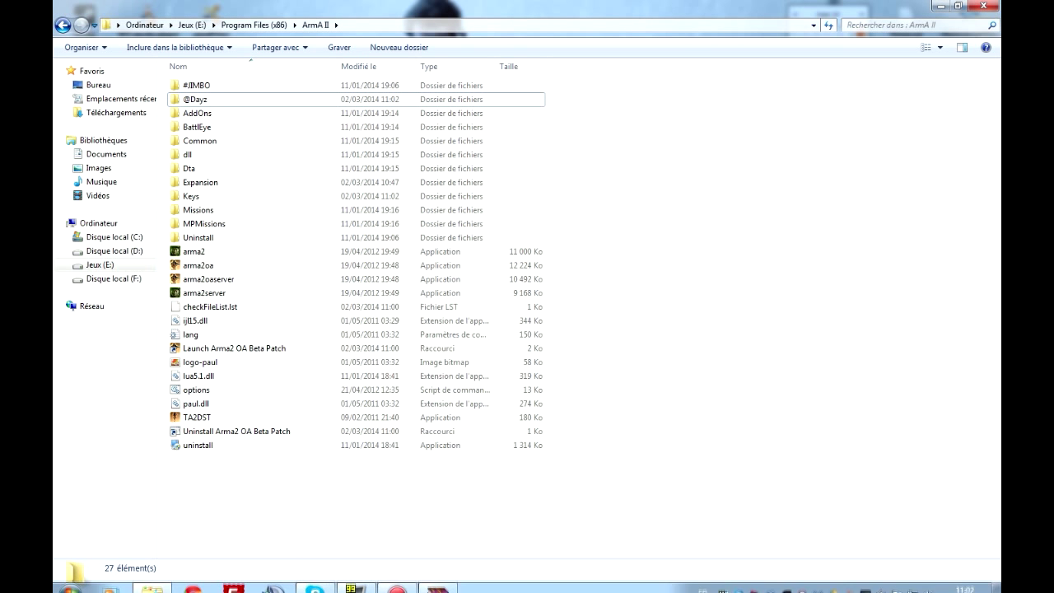
Minimize the game folder, close the Mod Dayz archive, and open the DaiZy 1.7.7.1 Factions archive from the desktop.
click(940, 6)
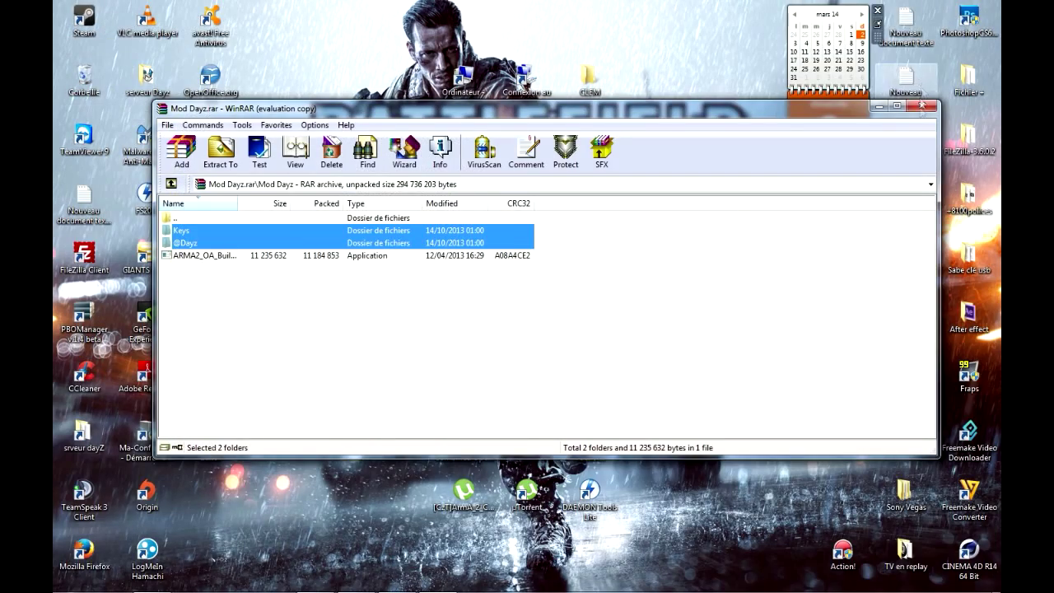
click(924, 106)
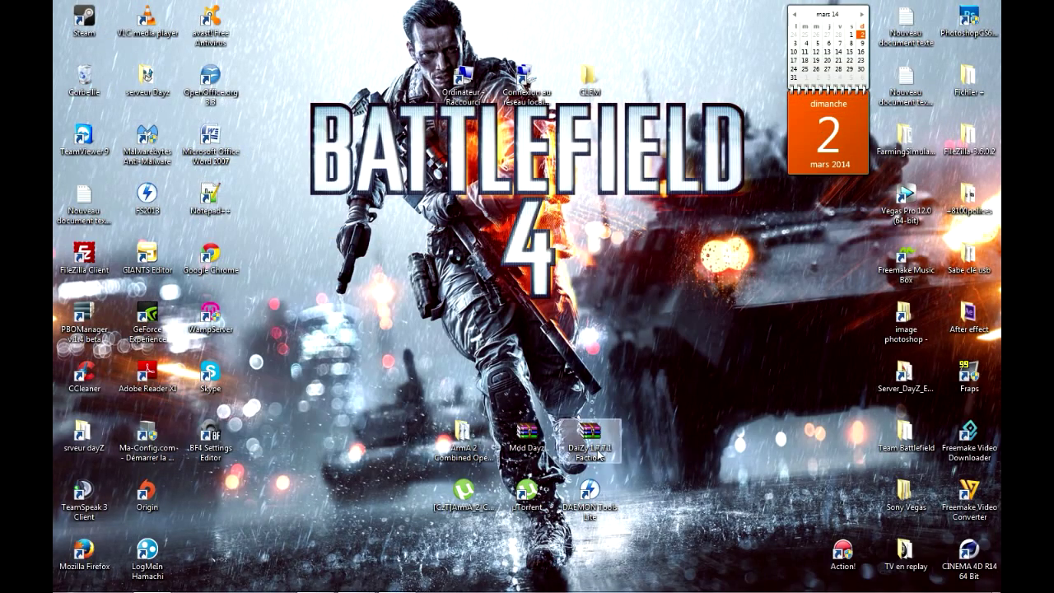
double_click(599, 455)
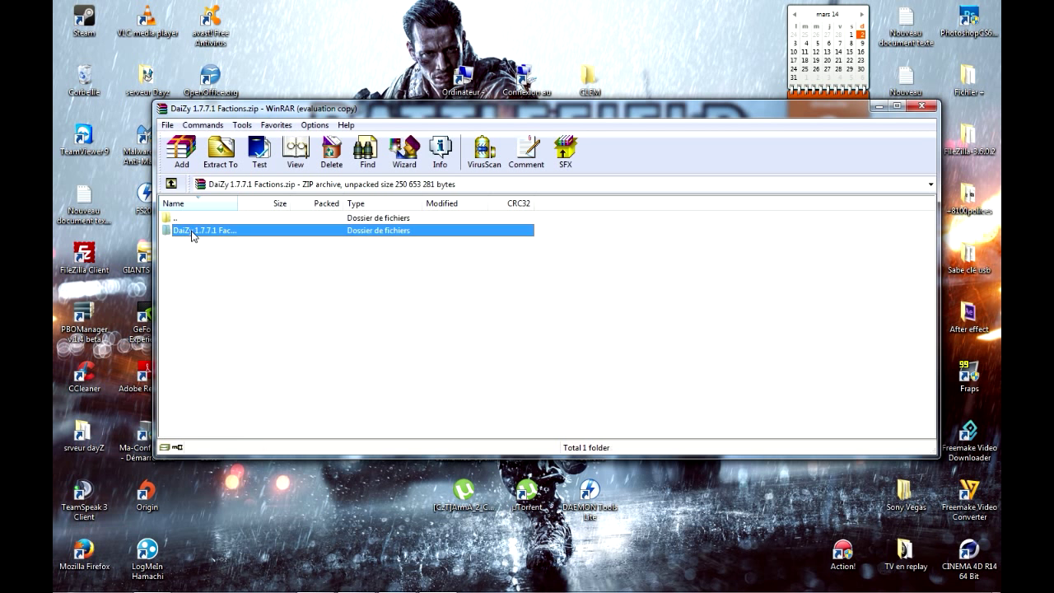
Examine the Missions and Addons folders inside the DaiZy 1.7.7.1 Factions archive, and go back to the archive's root.
double_click(191, 233)
click(642, 228)
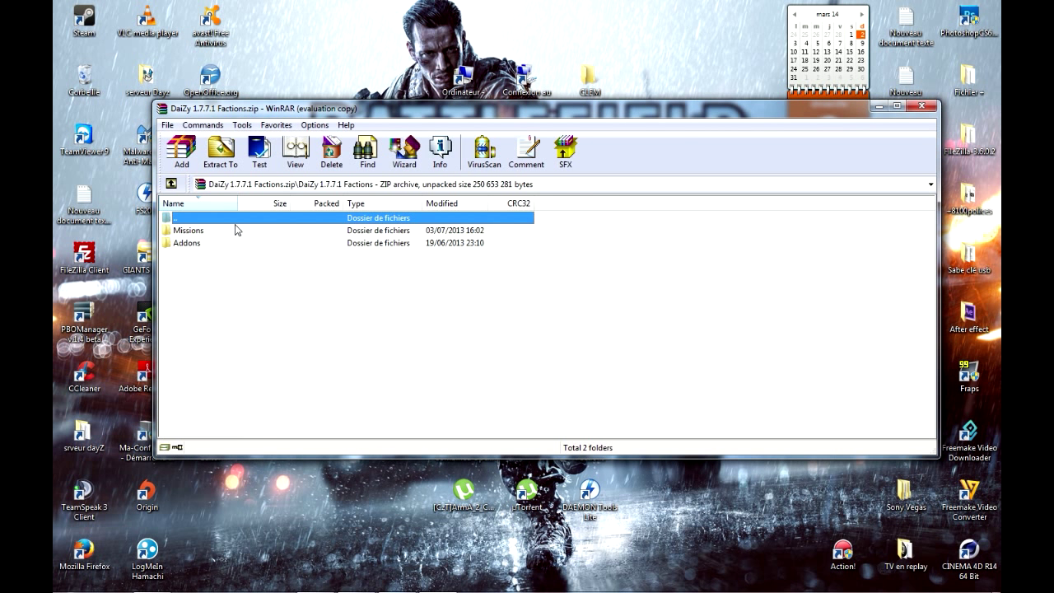
double_click(221, 230)
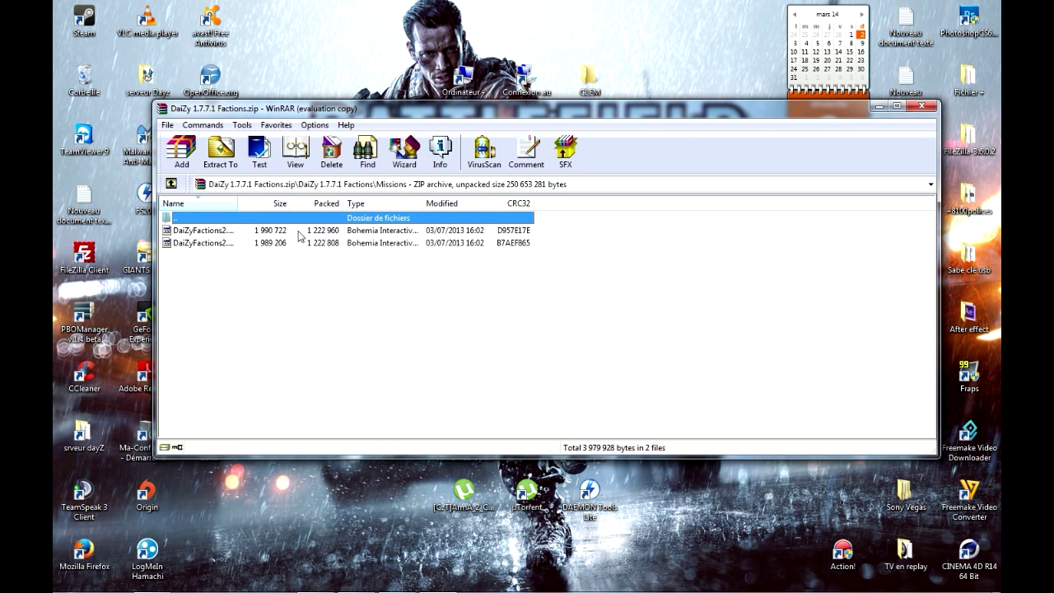
double_click(203, 218)
double_click(203, 218)
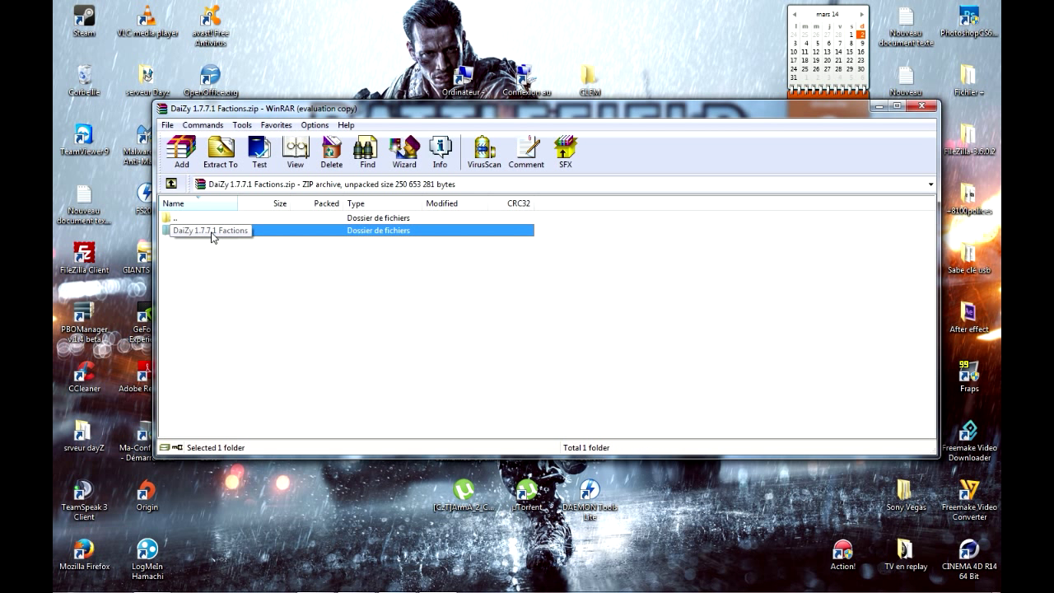
double_click(234, 231)
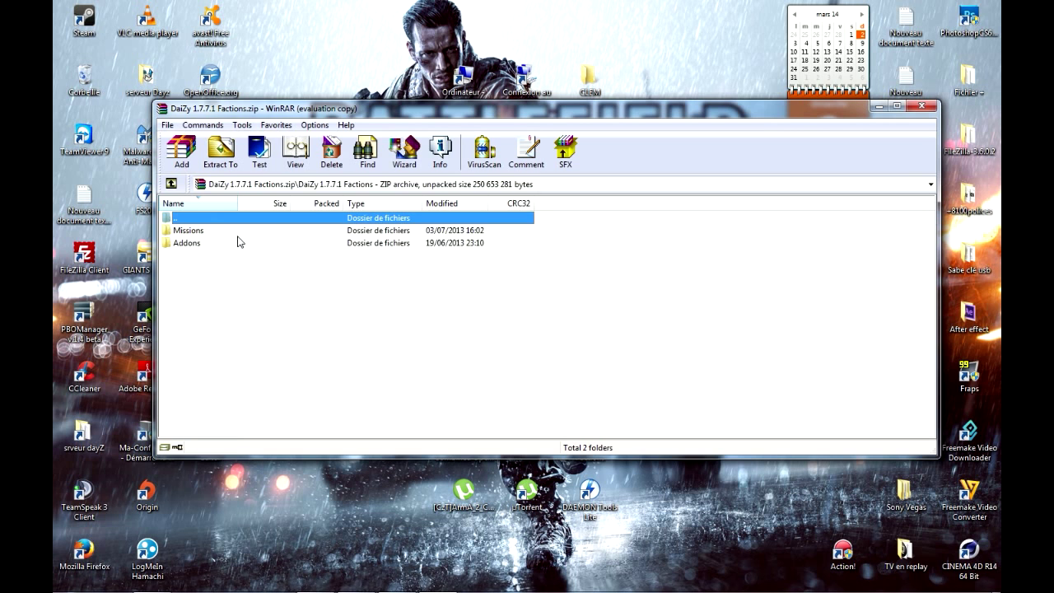
double_click(202, 218)
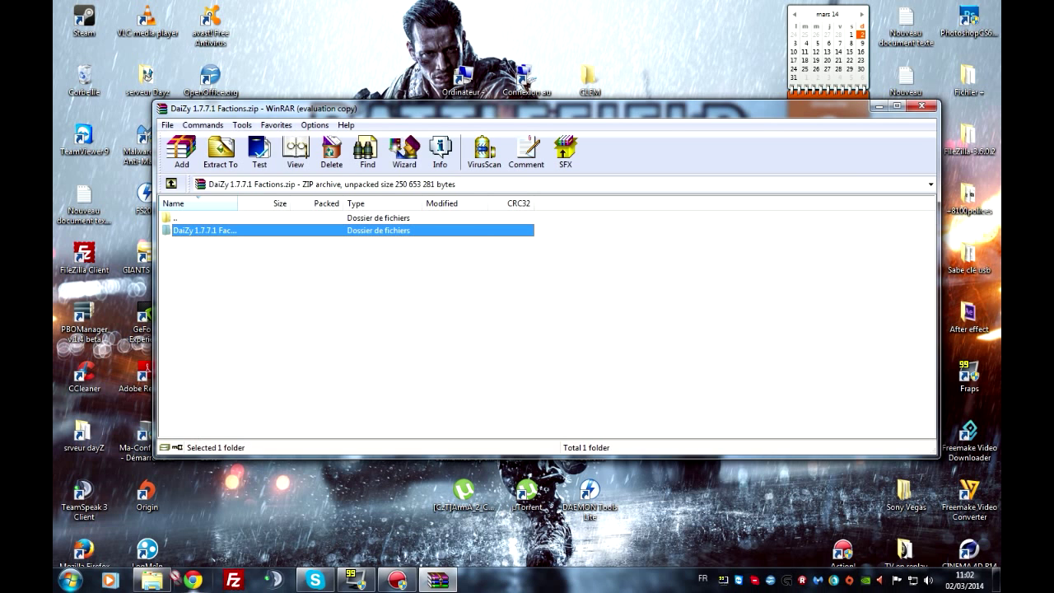
Copy the DaiZy 1.7.7.1 Factions folder from the archive into the ArmA II folder.
click(152, 579)
drag(152, 579, 640, 412)
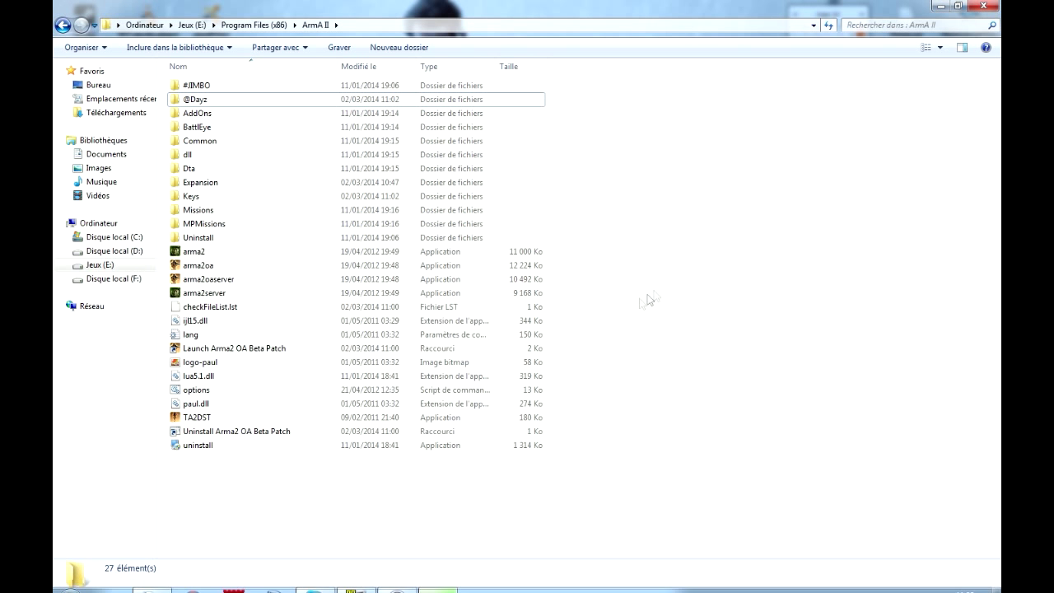
click(606, 317)
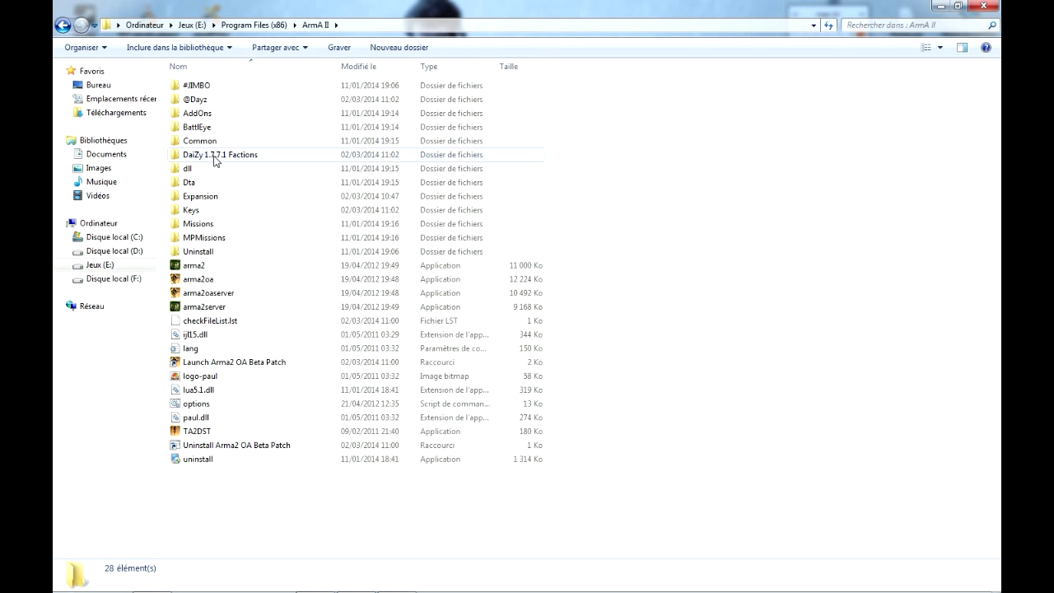
Look at the mission files in the DaiZy 1.7.7.1 Factions folder, copy its Missions subfolder, and return to the ArmA II folder.
click(213, 159)
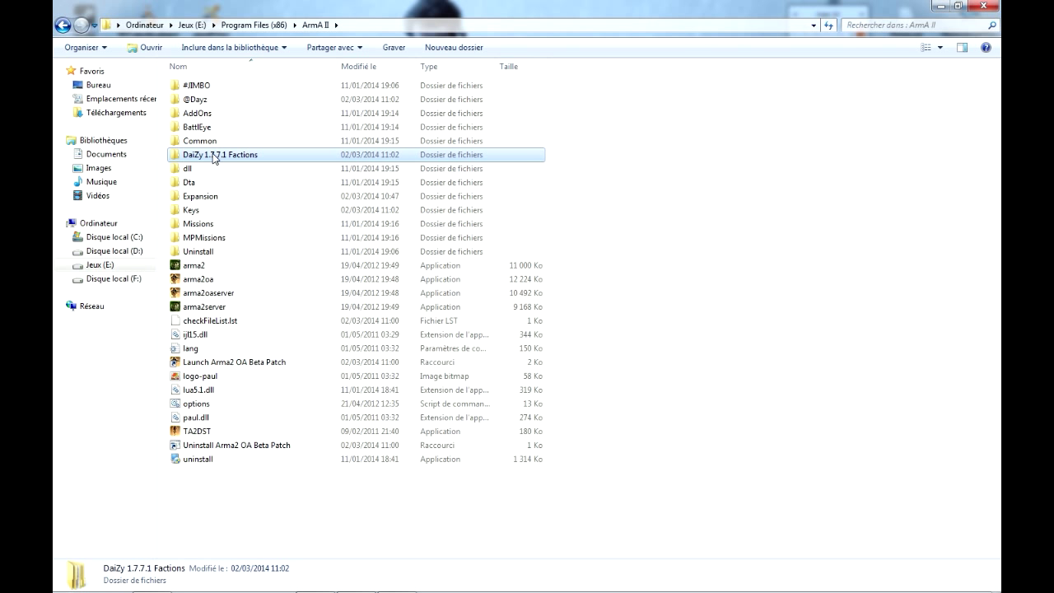
double_click(213, 157)
click(200, 105)
double_click(198, 103)
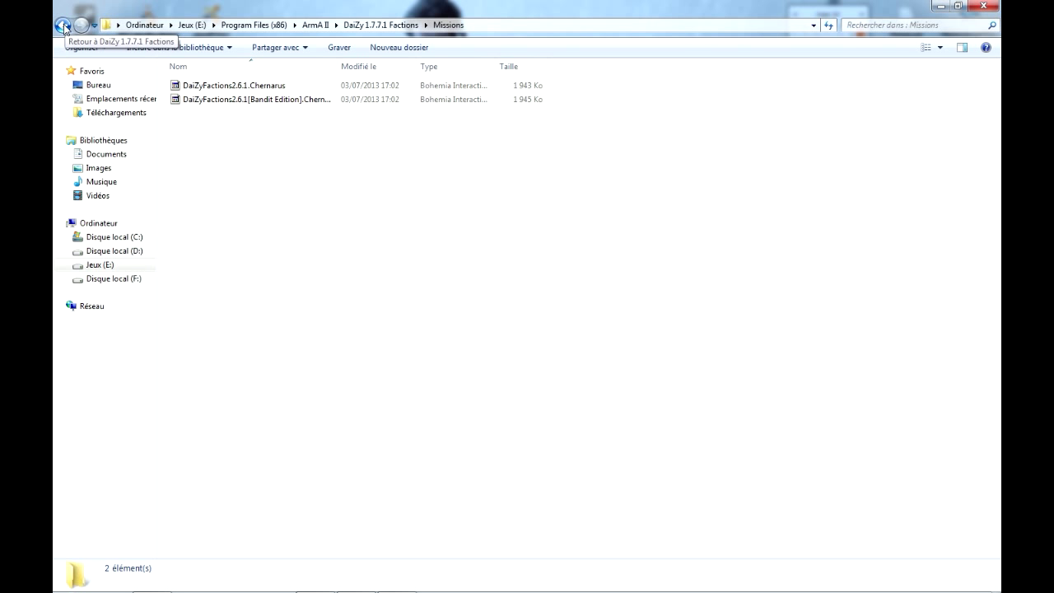
click(64, 26)
right_click(205, 100)
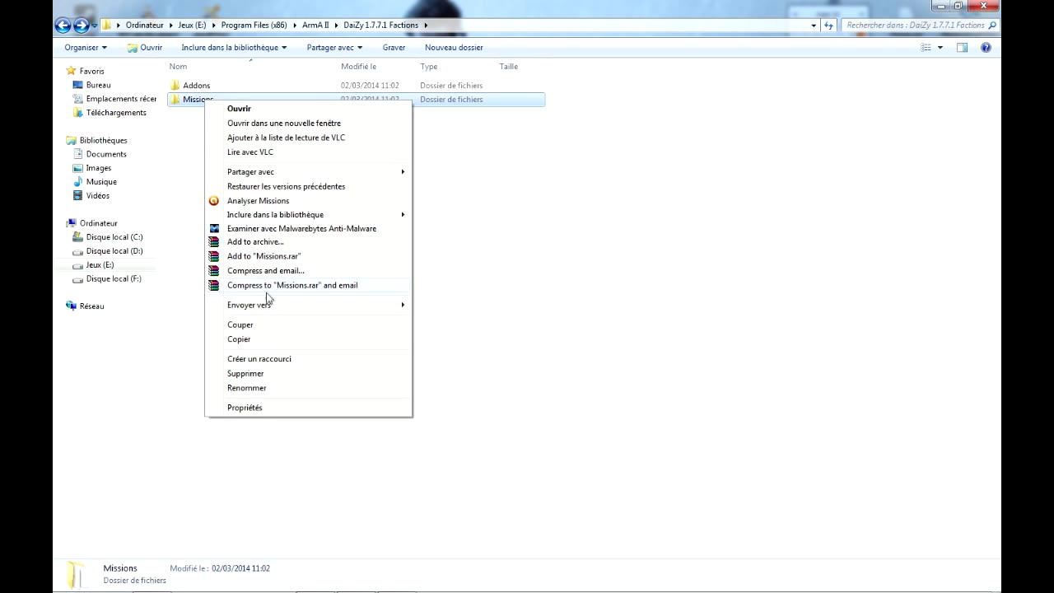
click(266, 337)
click(65, 30)
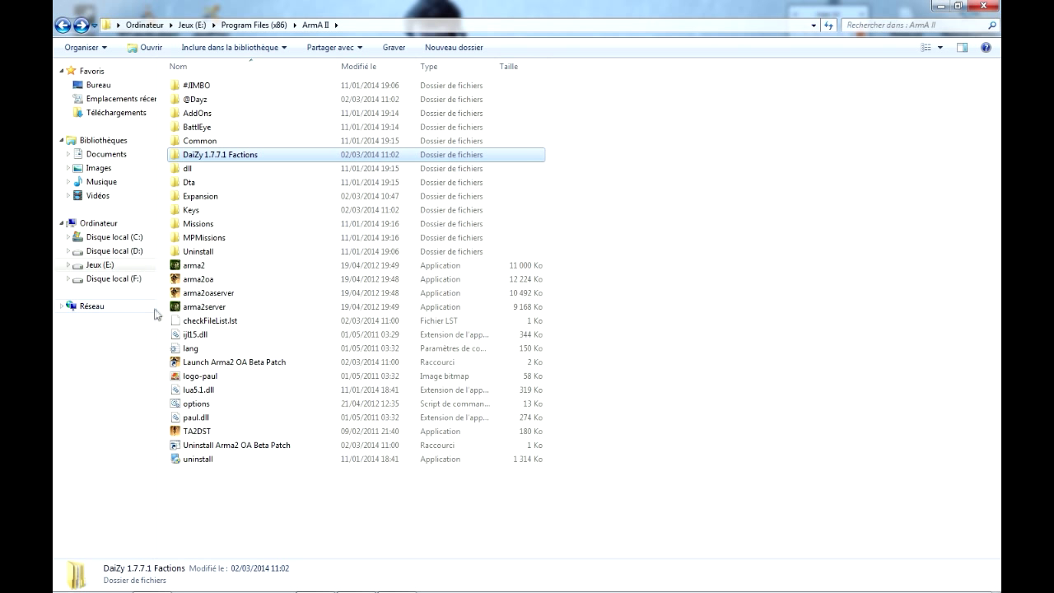
Move the two DaiZyFactions2.6.1 mission files from the DaiZy 1.7.7.1 Factions folder's Missions subfolder into the ArmA II Missions folder.
double_click(213, 155)
double_click(218, 101)
drag(198, 282, 211, 67)
click(62, 24)
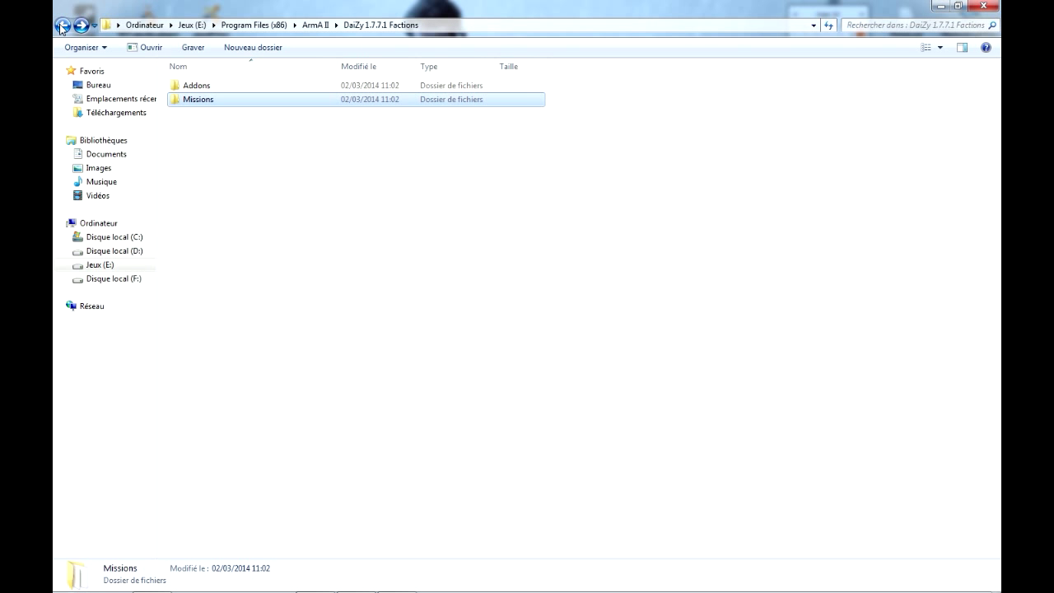
click(61, 25)
double_click(200, 224)
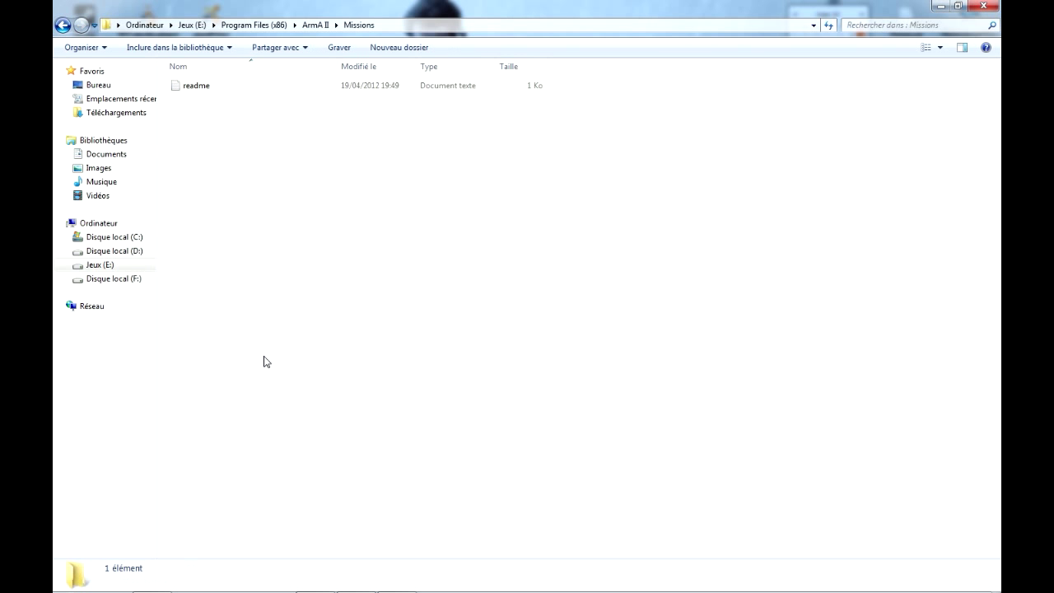
key(ctrl+v)
click(236, 129)
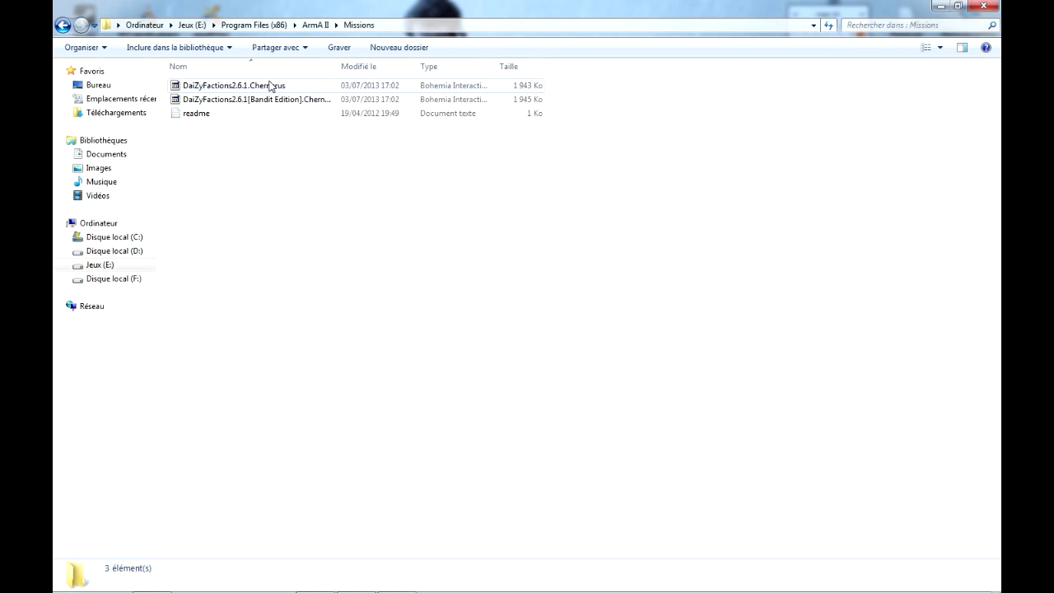
Delete the Missions subfolder from the DaiZy 1.7.7.1 Factions folder, and return to the ArmA II folder.
click(62, 25)
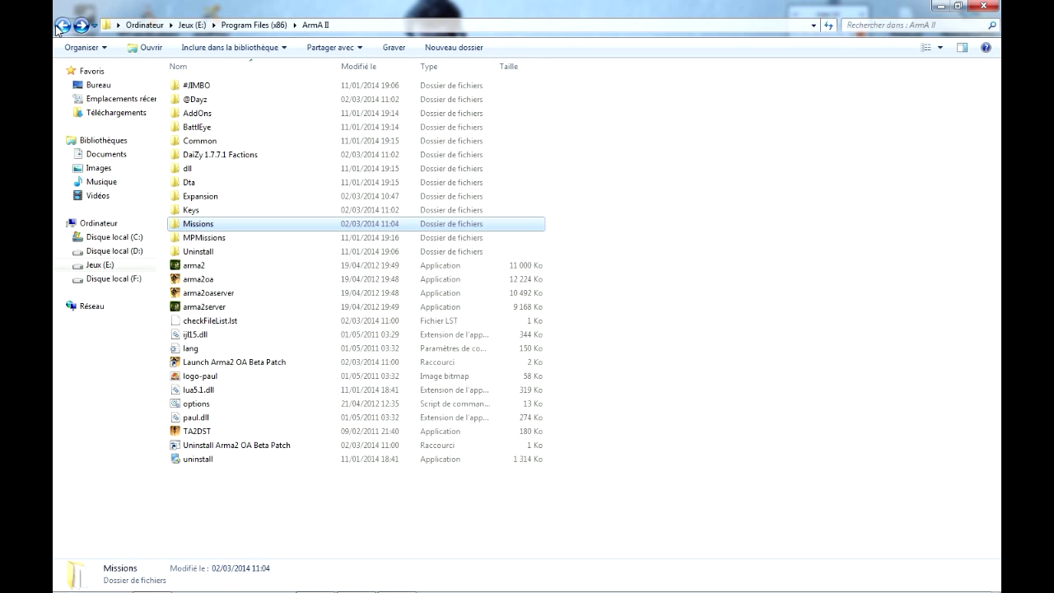
double_click(238, 154)
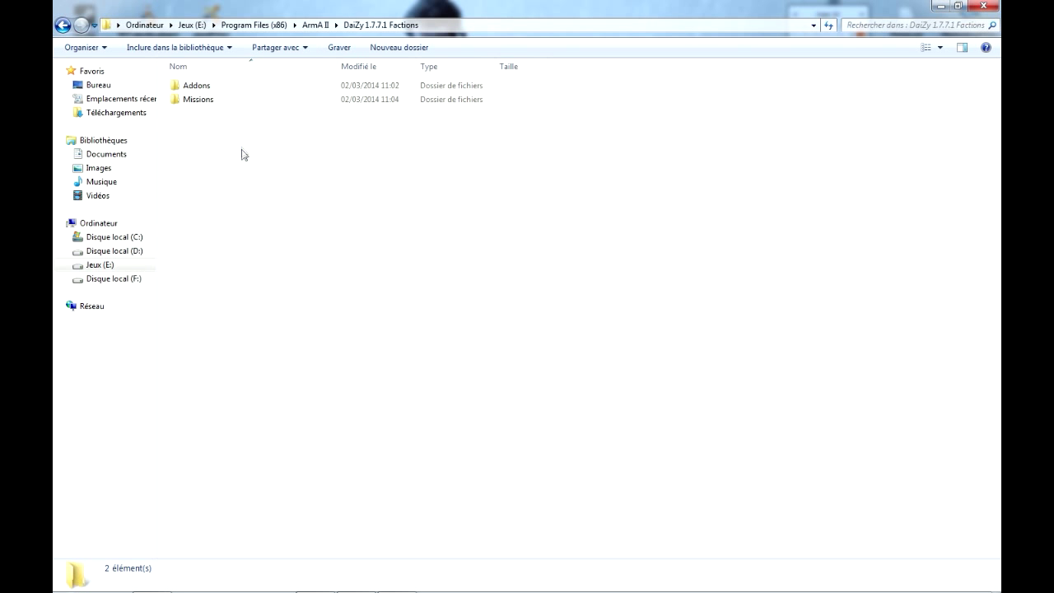
click(229, 99)
key(Delete)
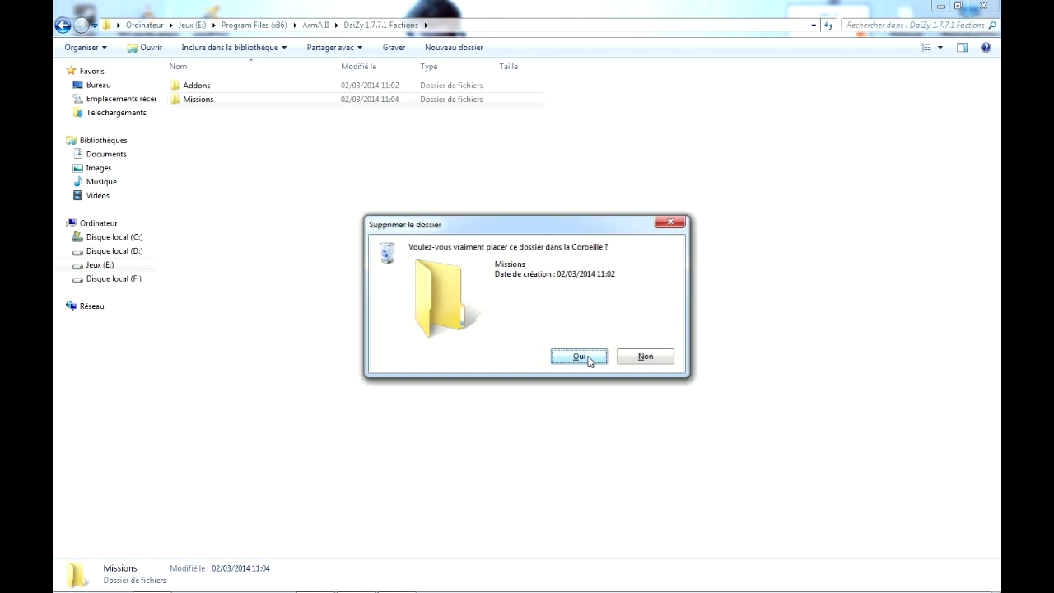
click(578, 356)
click(61, 25)
right_click(191, 155)
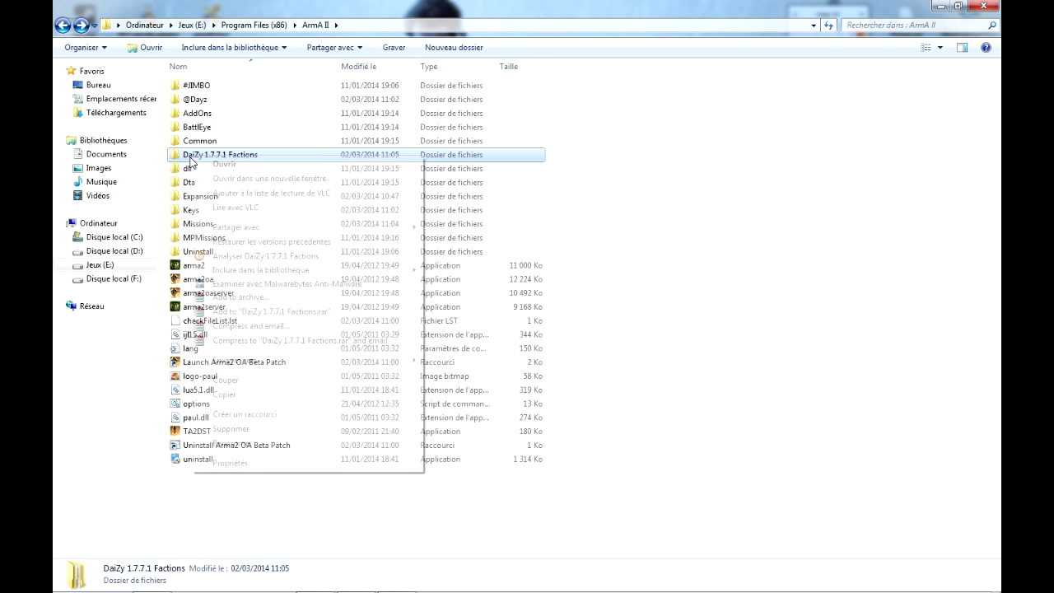
click(235, 444)
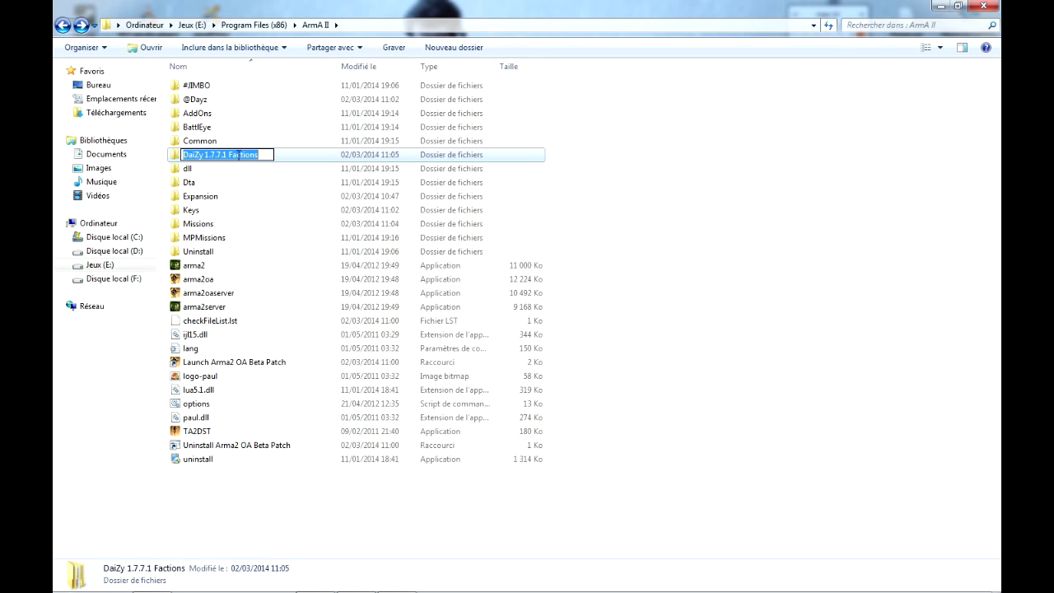
click(238, 155)
key(BackSpace)
key(BackSpace)
key(BackSpace)
key(BackSpace)
key(BackSpace)
key(BackSpace)
key(BackSpace)
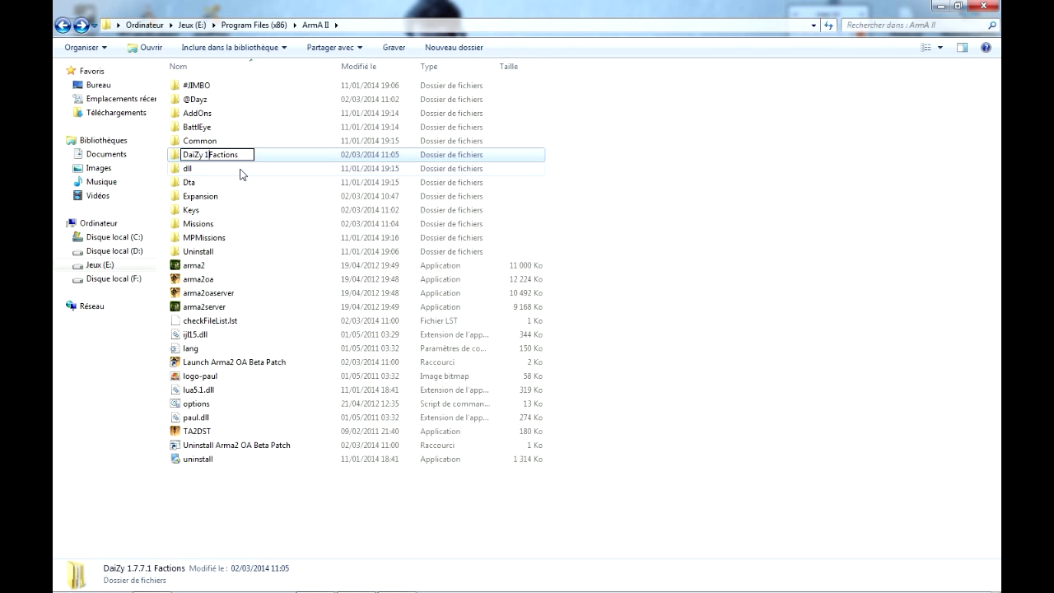
key(BackSpace)
key(BackSpace)
key(Home)
text(@)
key(Return)
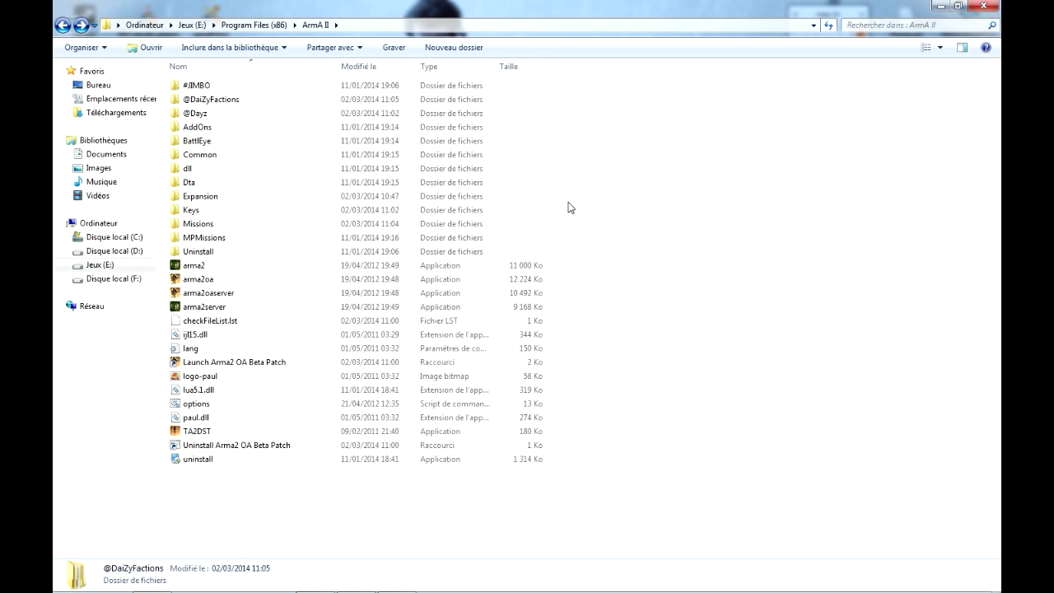
click(567, 202)
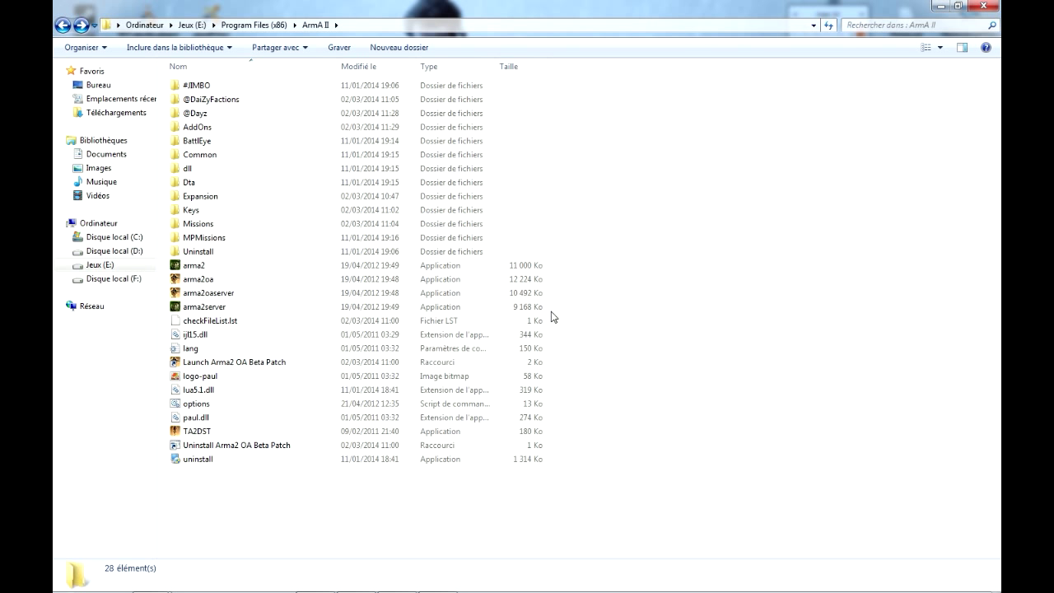
double_click(261, 99)
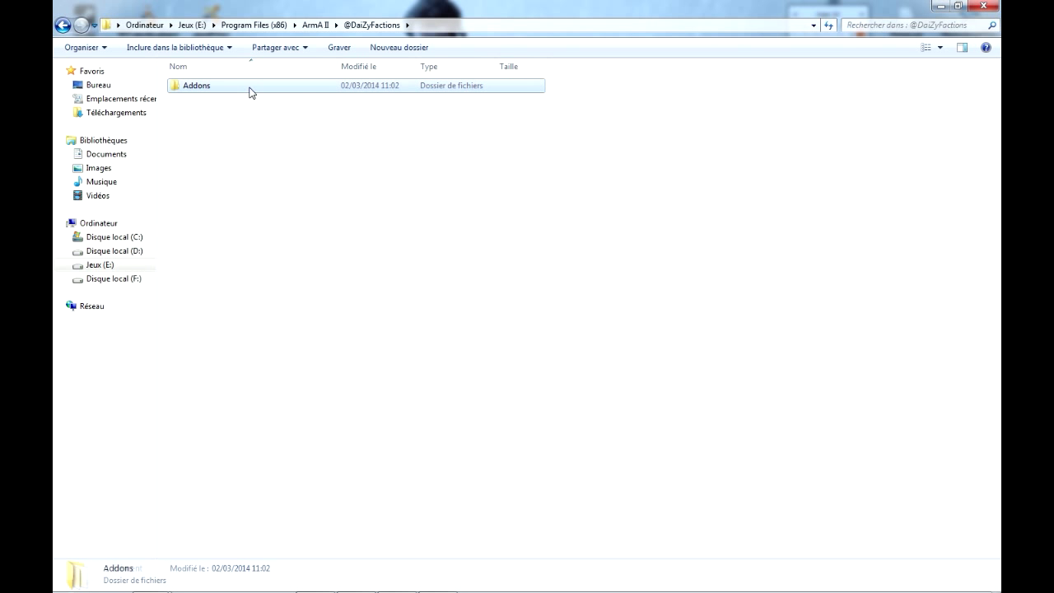
double_click(252, 97)
drag(234, 435, 280, 79)
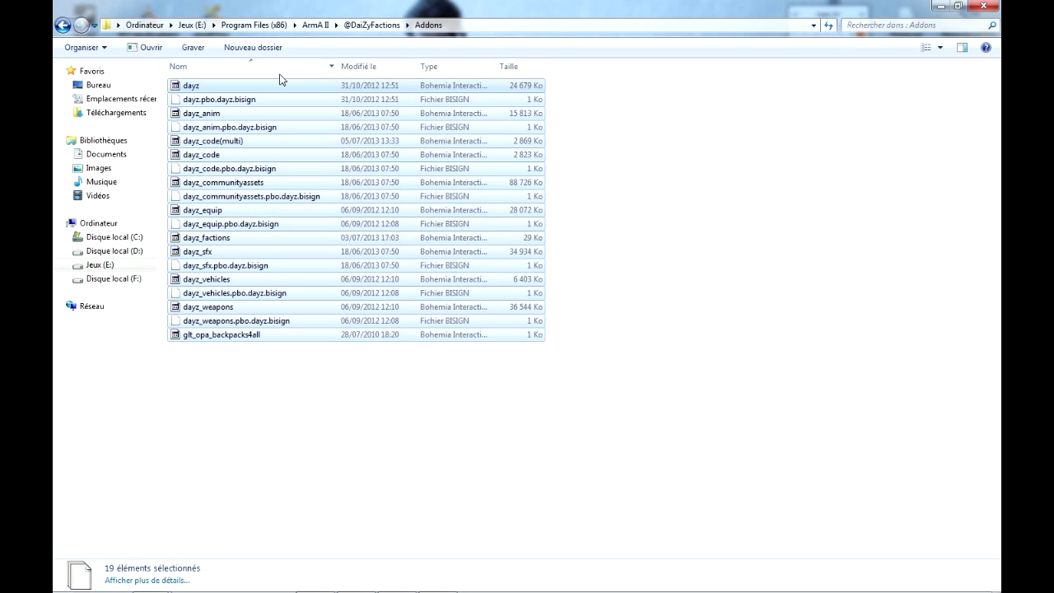
click(62, 24)
click(63, 25)
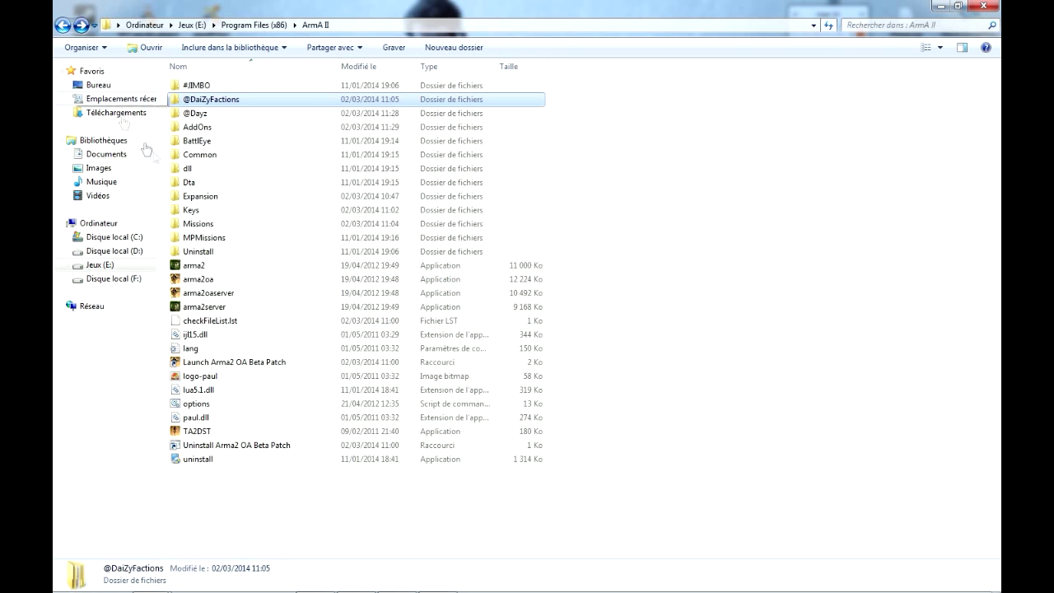
double_click(220, 128)
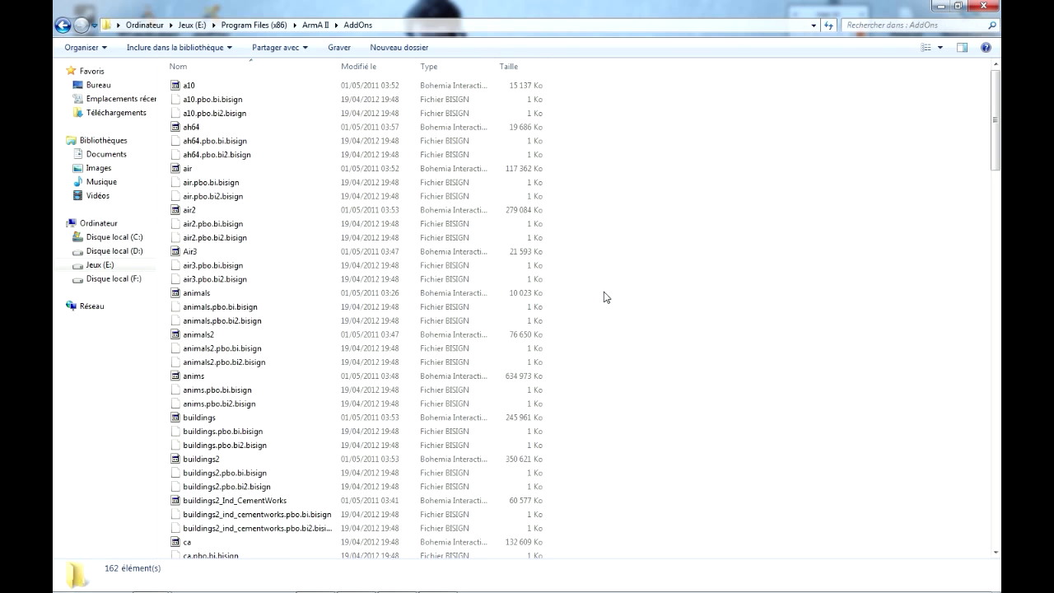
key(ctrl+v)
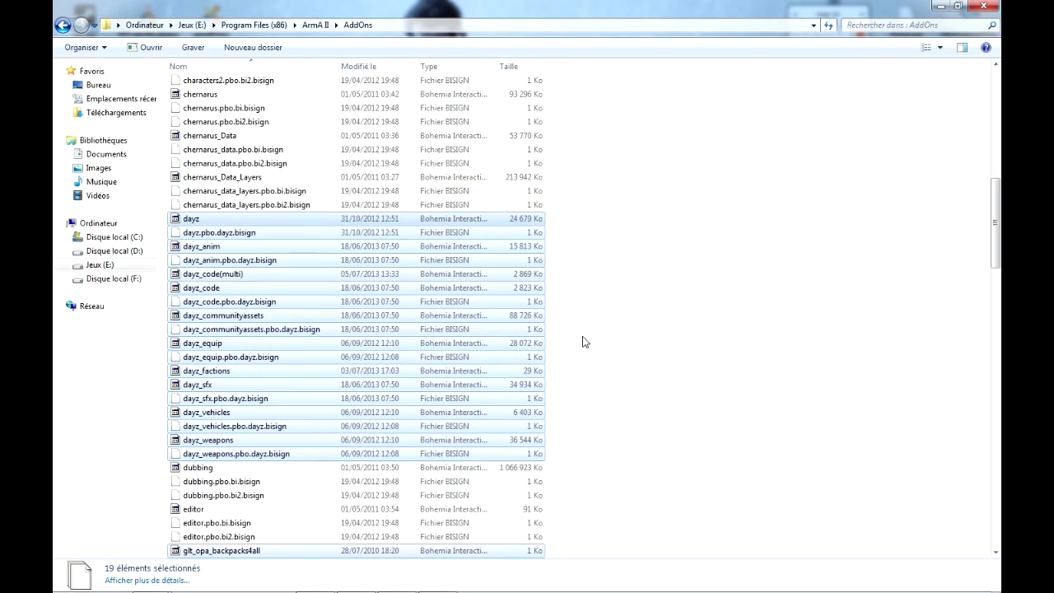
click(62, 24)
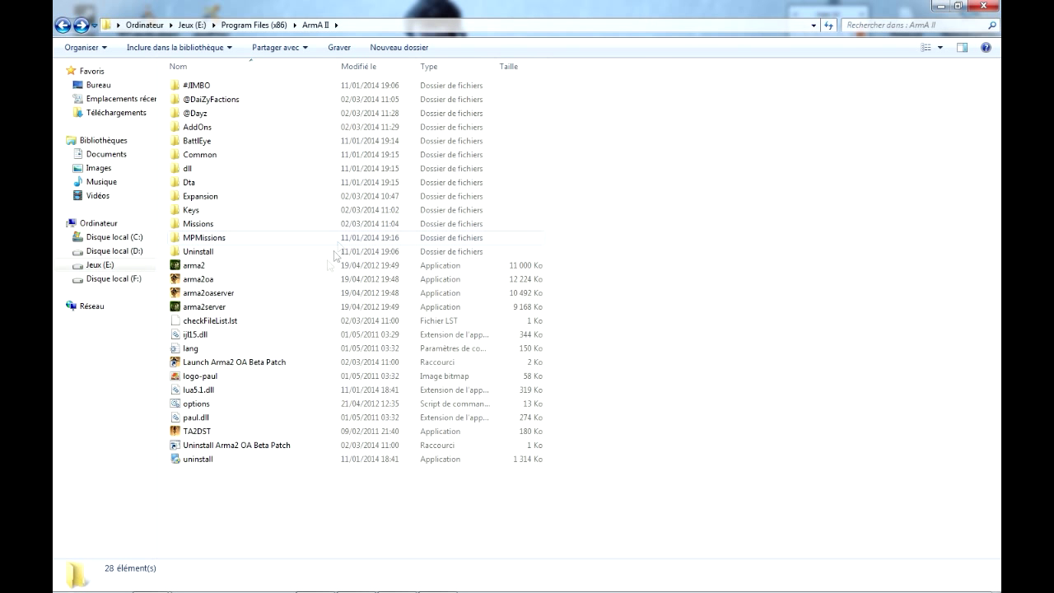
click(251, 367)
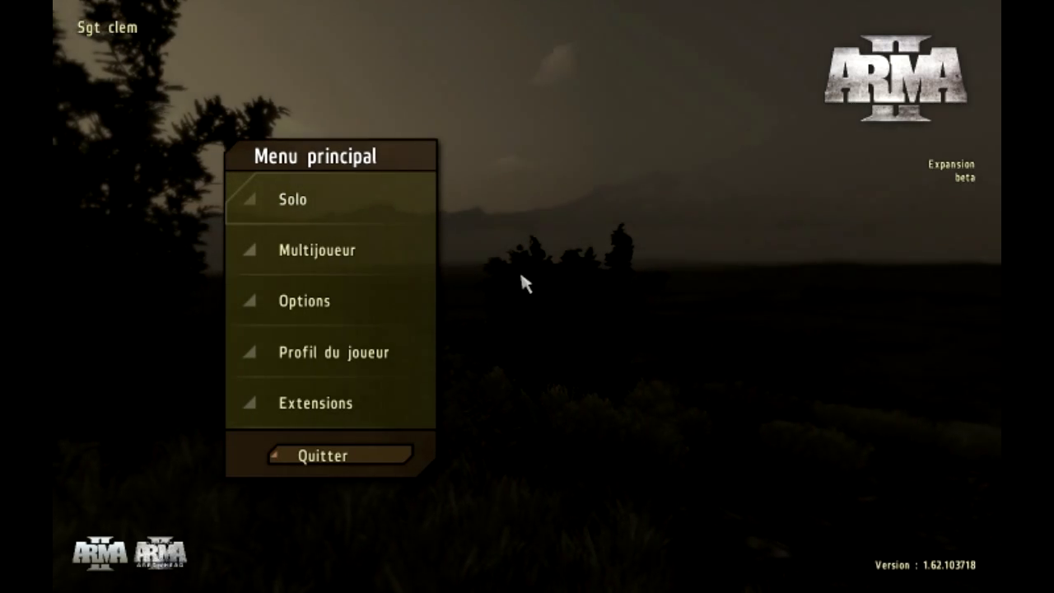
click(308, 404)
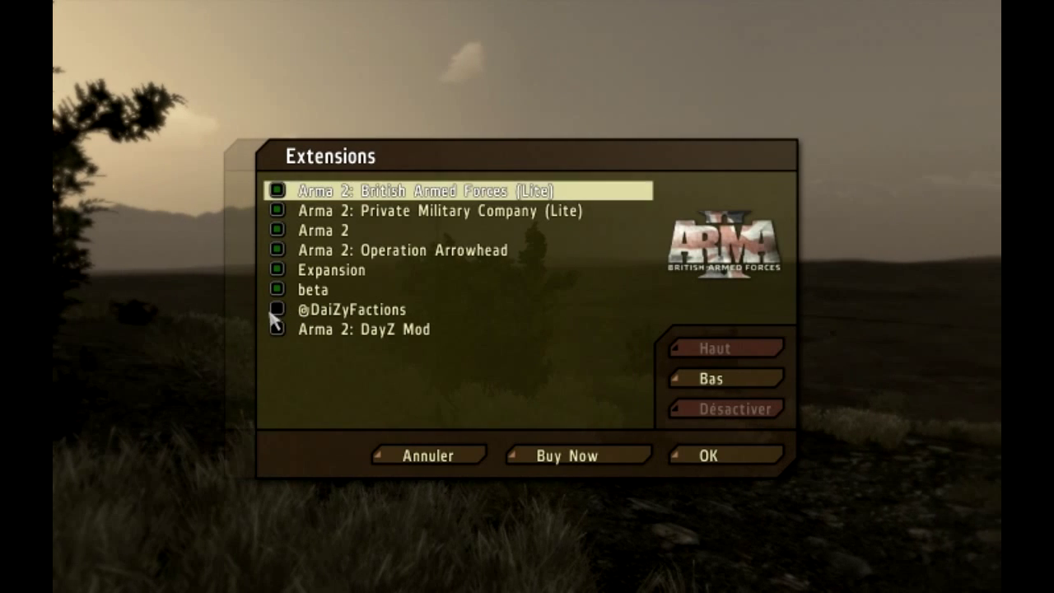
click(278, 313)
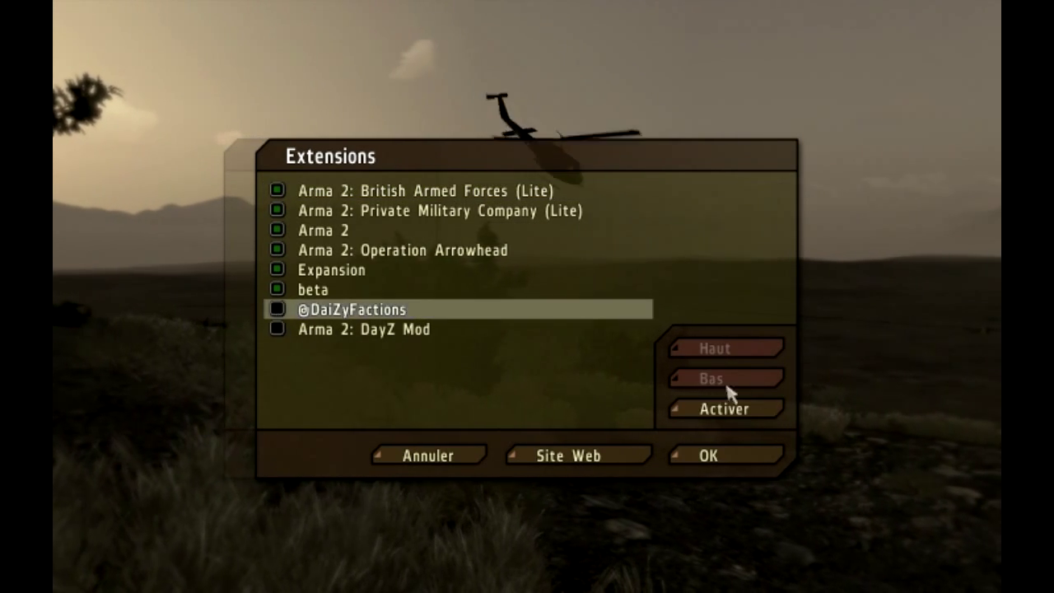
click(688, 405)
Activate the Arma 2: DayZ Mod extension and restart the game to apply the extension changes.
click(274, 327)
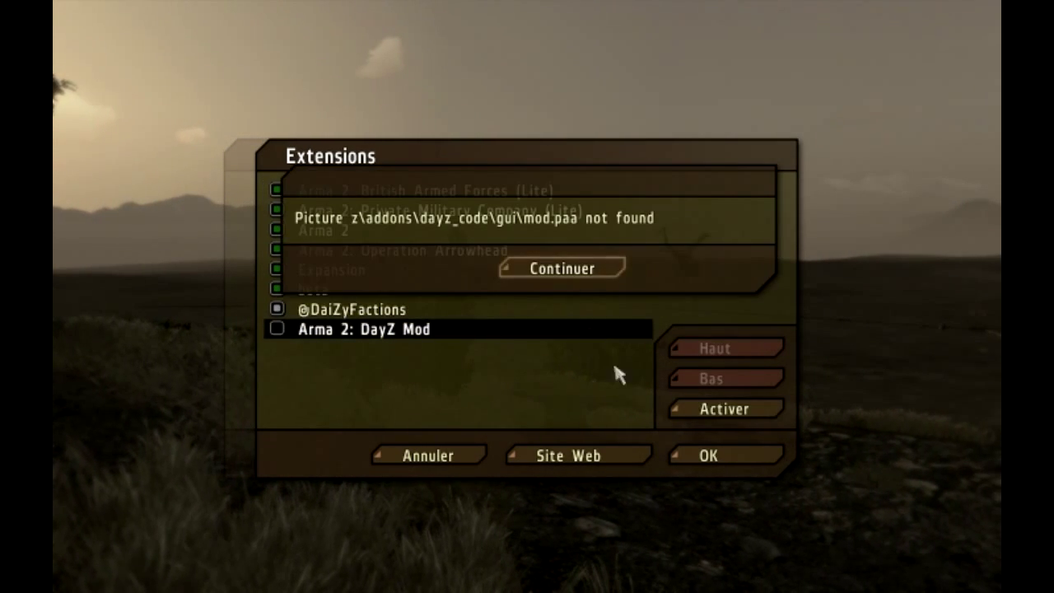
click(567, 271)
click(725, 410)
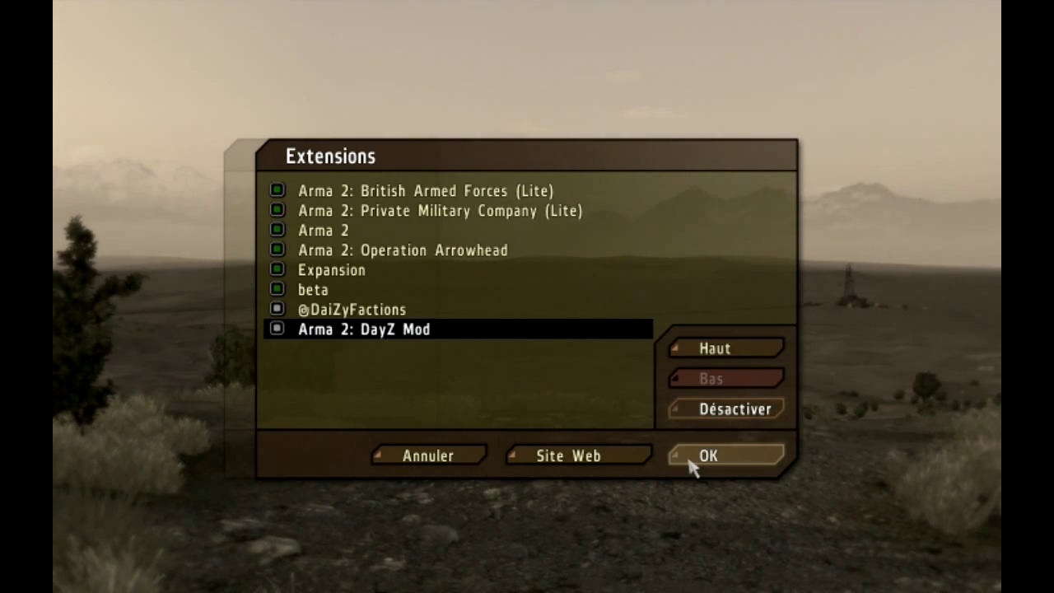
click(690, 461)
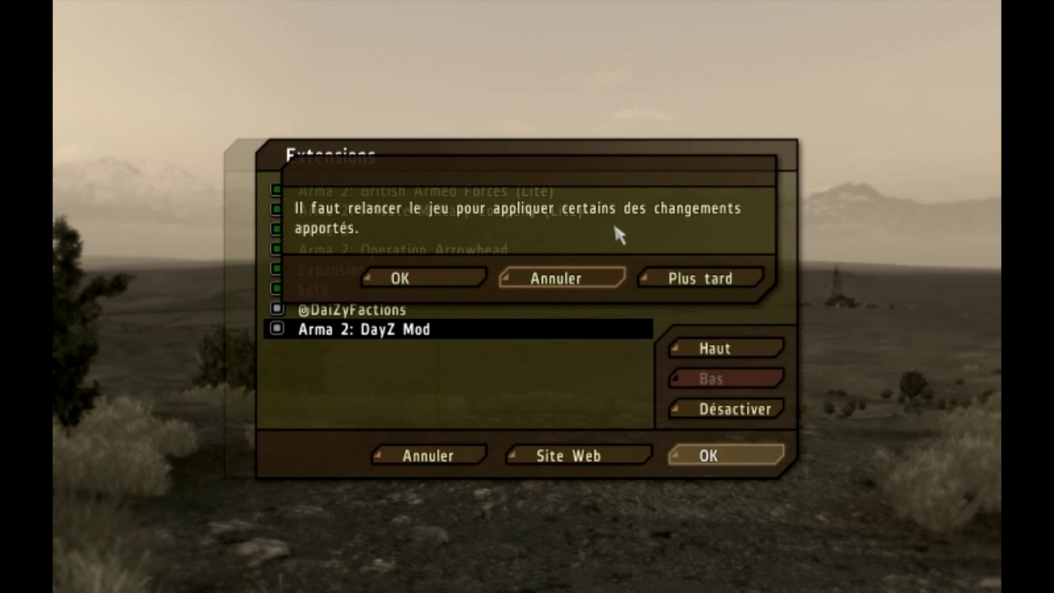
click(401, 280)
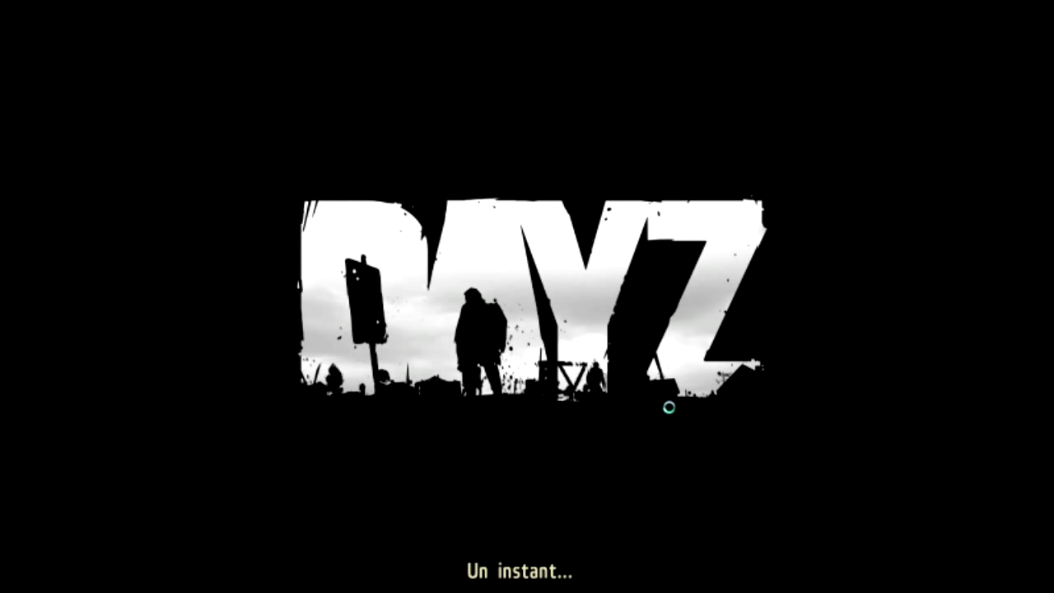